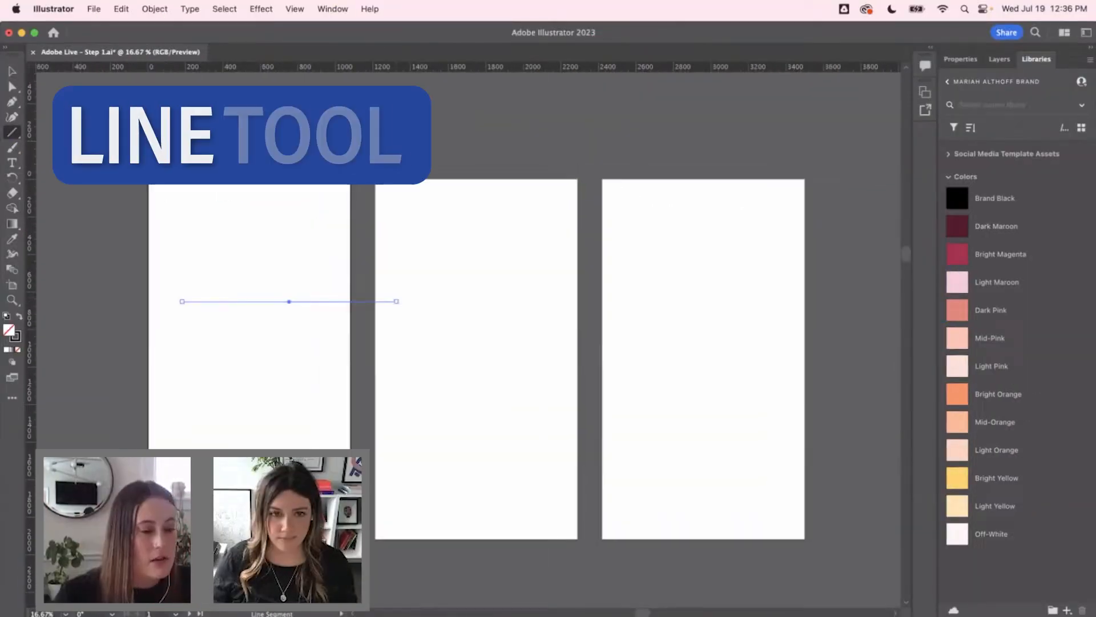
Step: Apply the Zig Zag effect with smooth points to the horizontal line to turn it into a wave
click(12, 71)
click(269, 10)
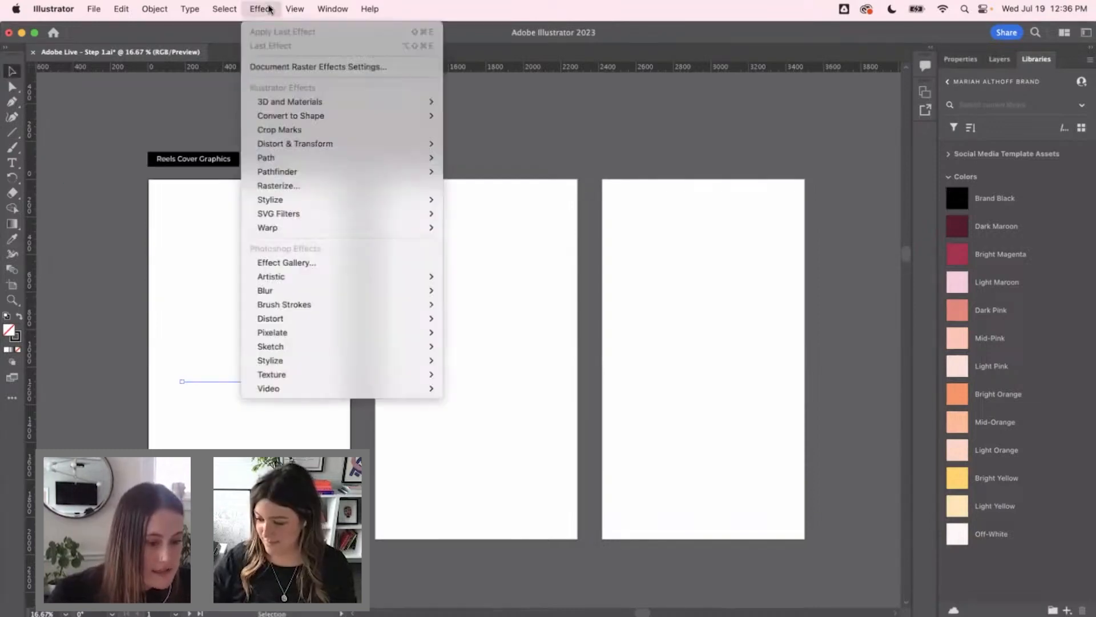
mouse_move(293, 145)
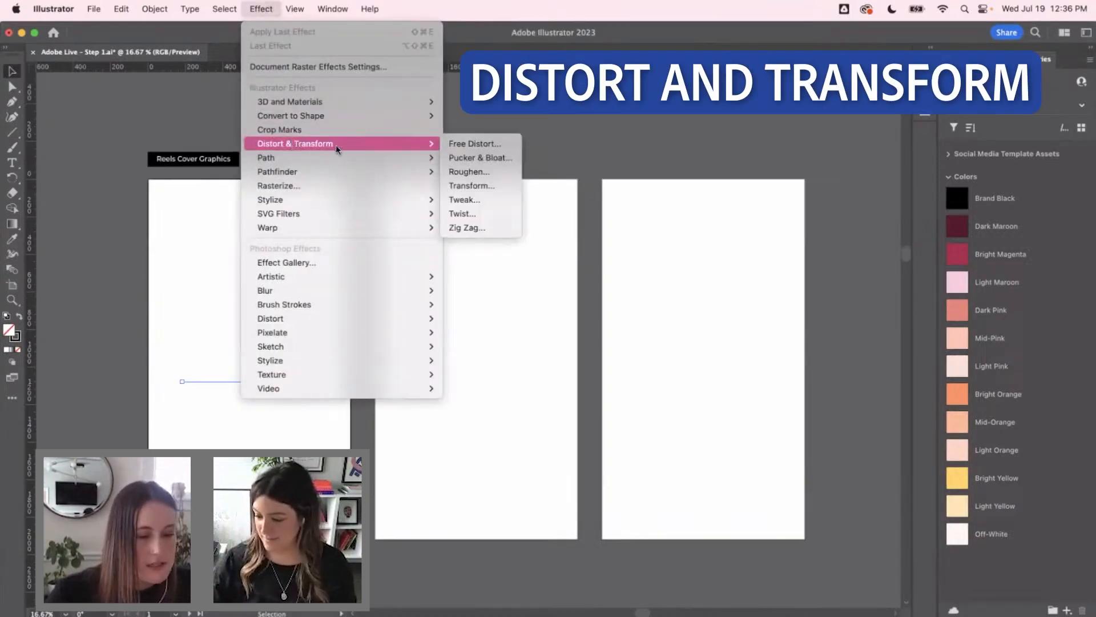
click(485, 229)
click(513, 396)
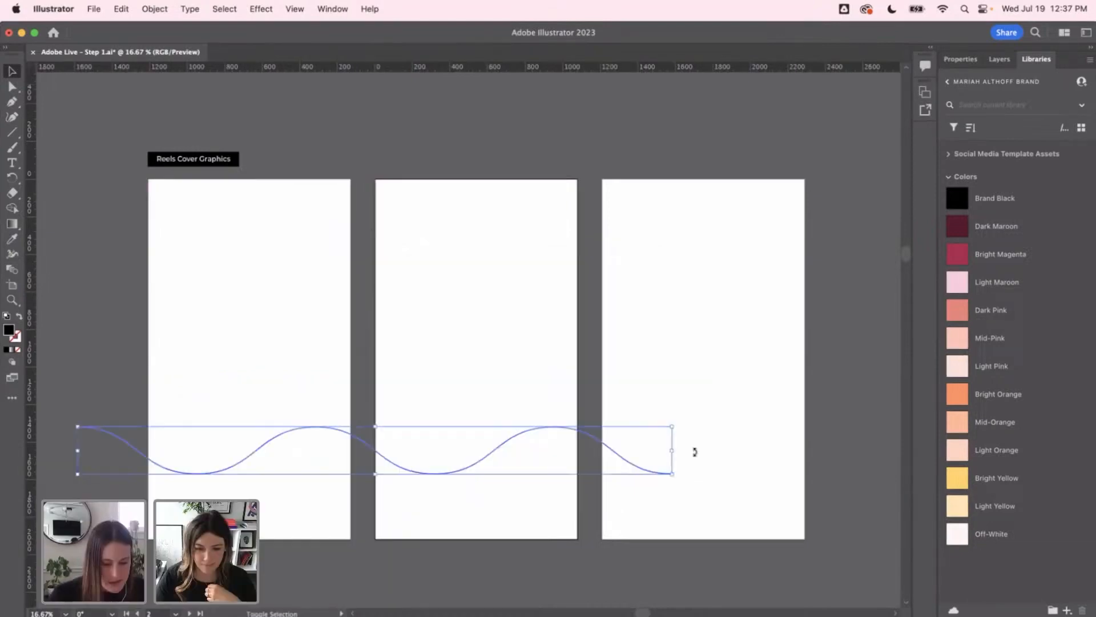
Step: Narrow the wave by its right end and delete the surplus anchor points on that side
drag(673, 450, 571, 448)
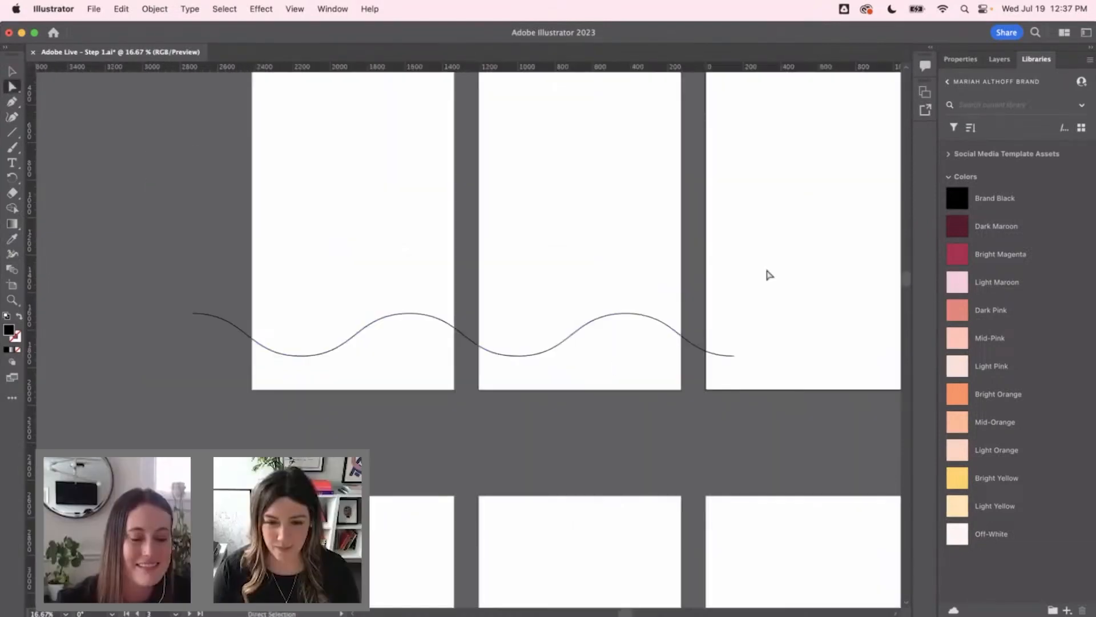
drag(495, 426, 495, 426)
key(Delete)
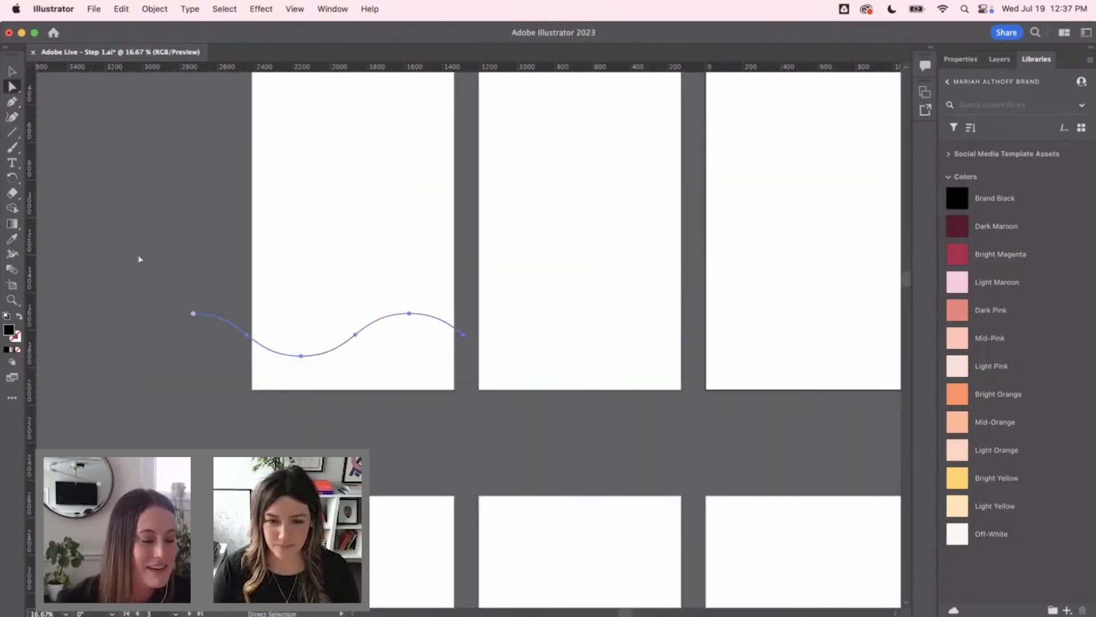
Step: Fit the wave to the first artboard's width and close it into a shape along the artboard's lower edge with the Pen tool
key(v)
key(super+equal)
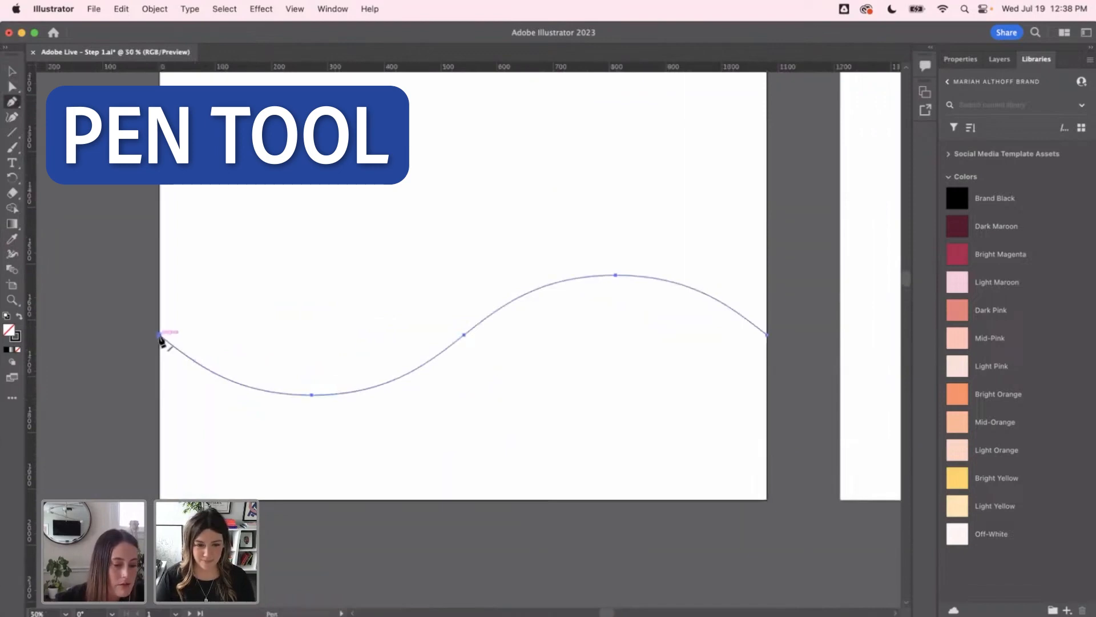
click(197, 363)
key(super+z)
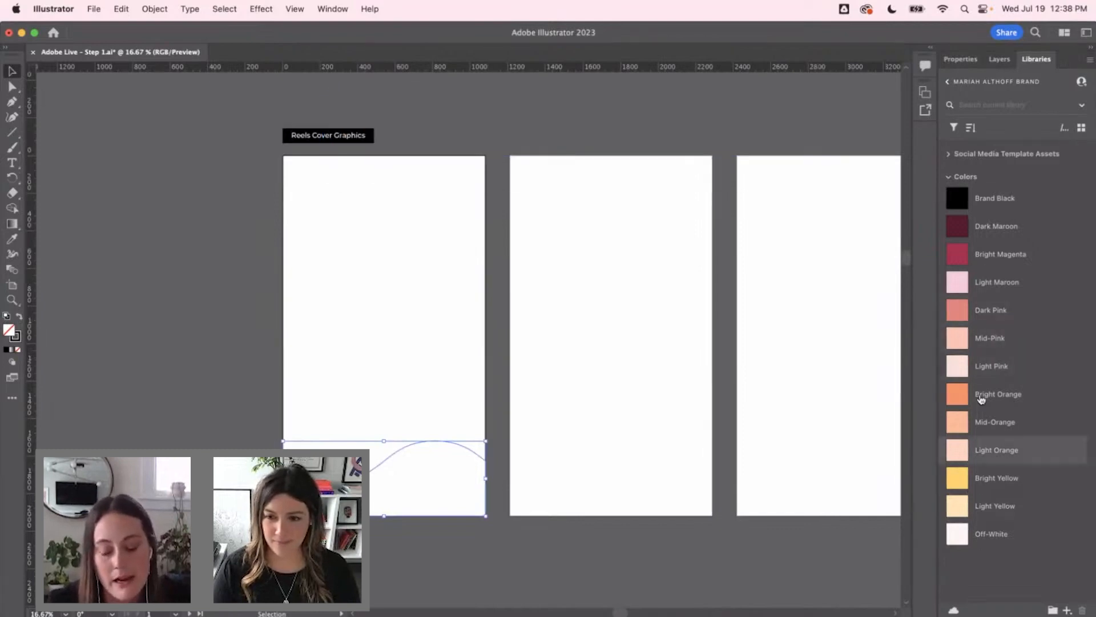
Step: Fill the wave shape with Dark Pink and set its raised copy to about 48% opacity
click(991, 310)
click(455, 377)
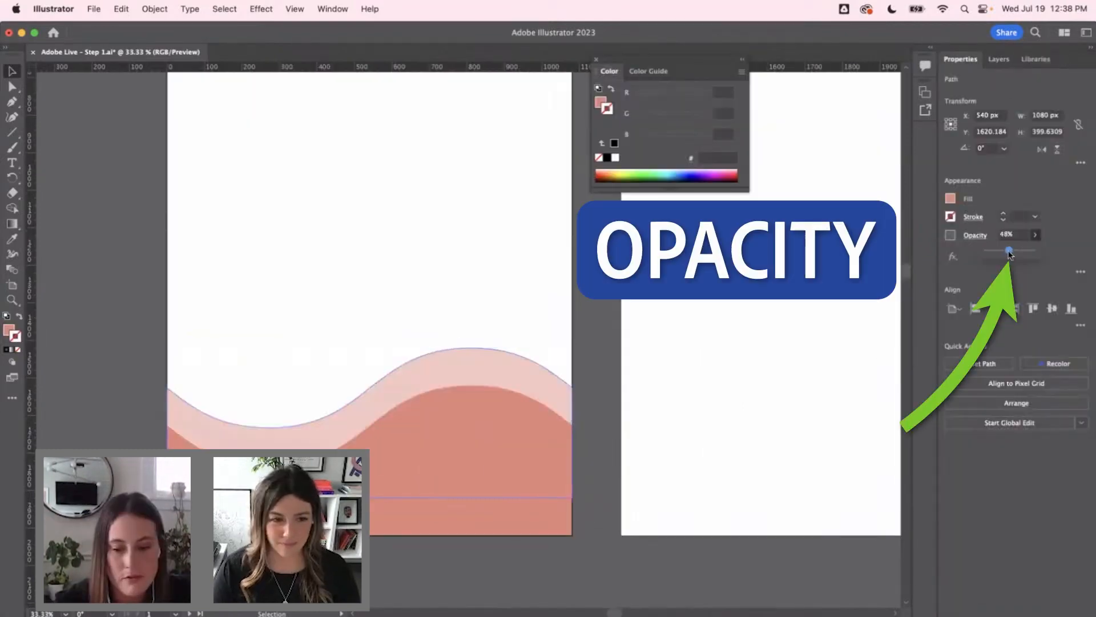
click(502, 301)
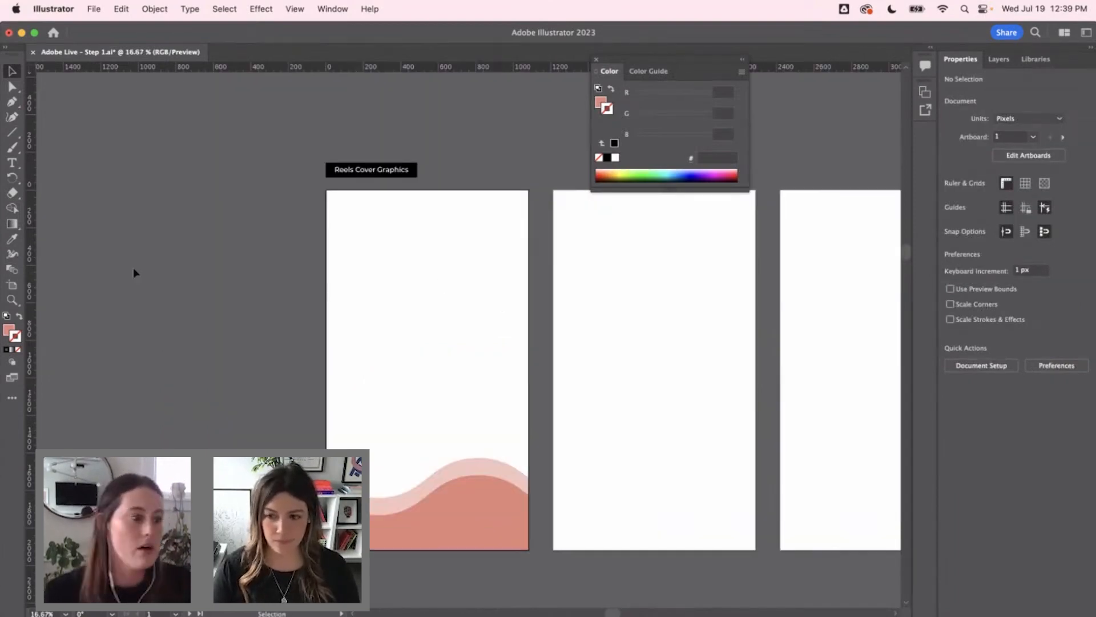
Step: Draw a Dark Pink rectangle about 627 by 546 px in the middle of the first artboard
click(12, 132)
click(52, 128)
drag(370, 309, 495, 409)
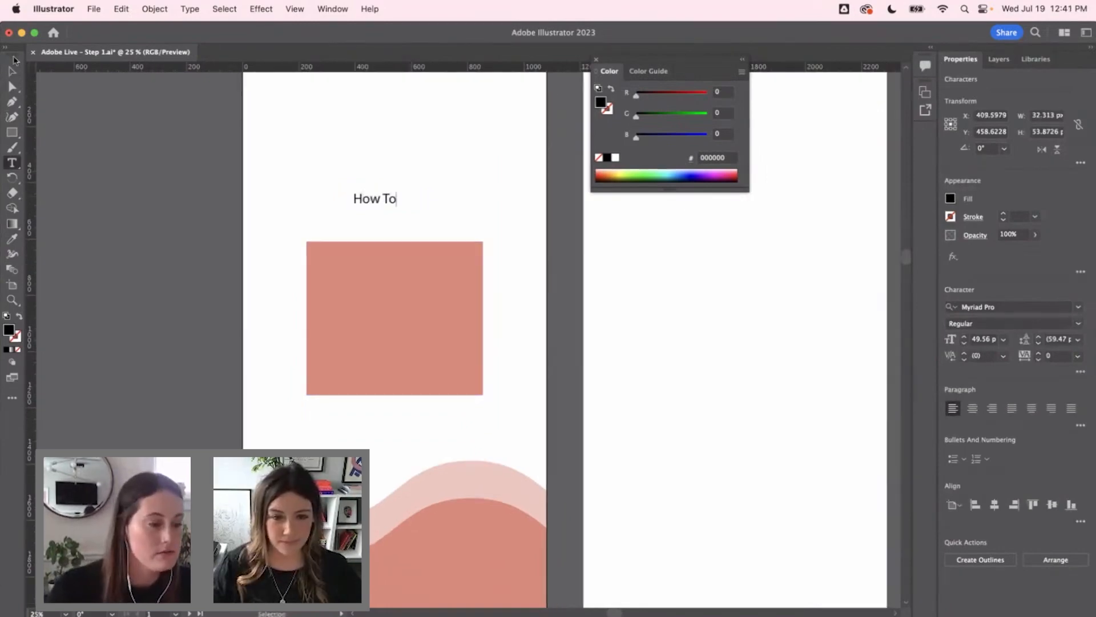
Step: Set the HOW TO heading in centred Aktiv Grotesk Ex XBold on the rectangle and sample white as its colour
click(13, 71)
click(974, 410)
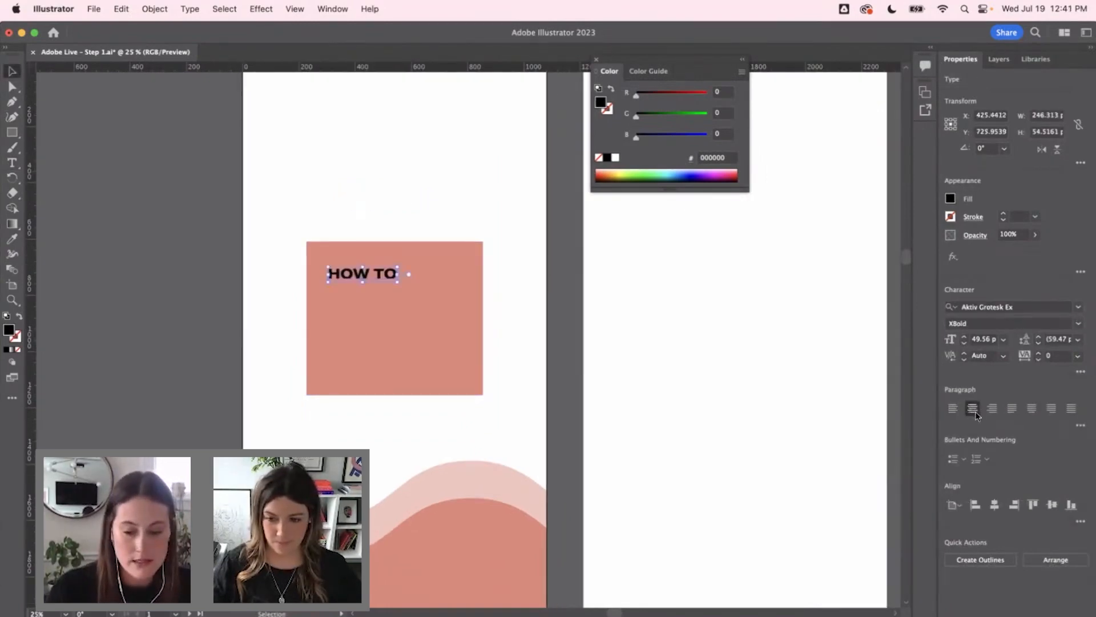
key(i)
click(545, 320)
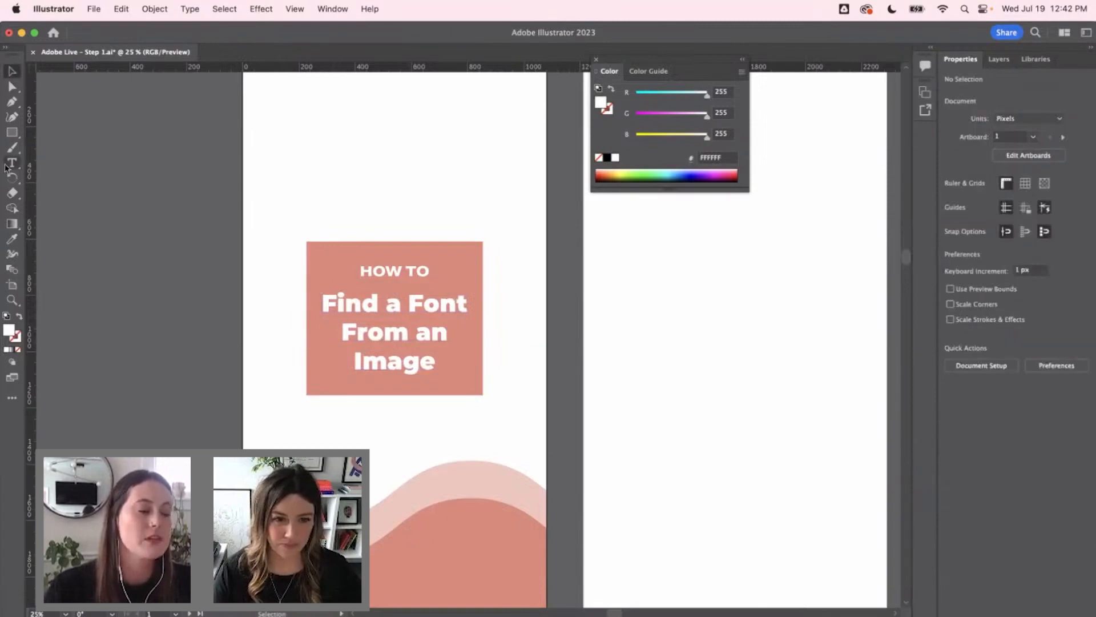
Step: Try out point text and an area-text box about 592 by 237 px above the rectangle, and select the whole title text
click(10, 164)
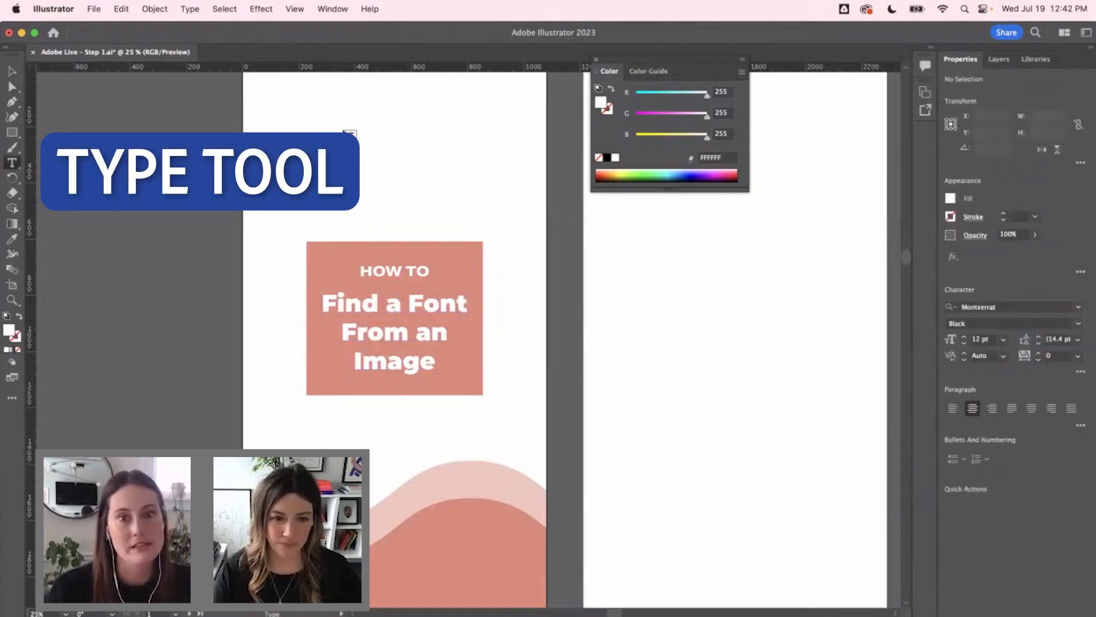
click(312, 117)
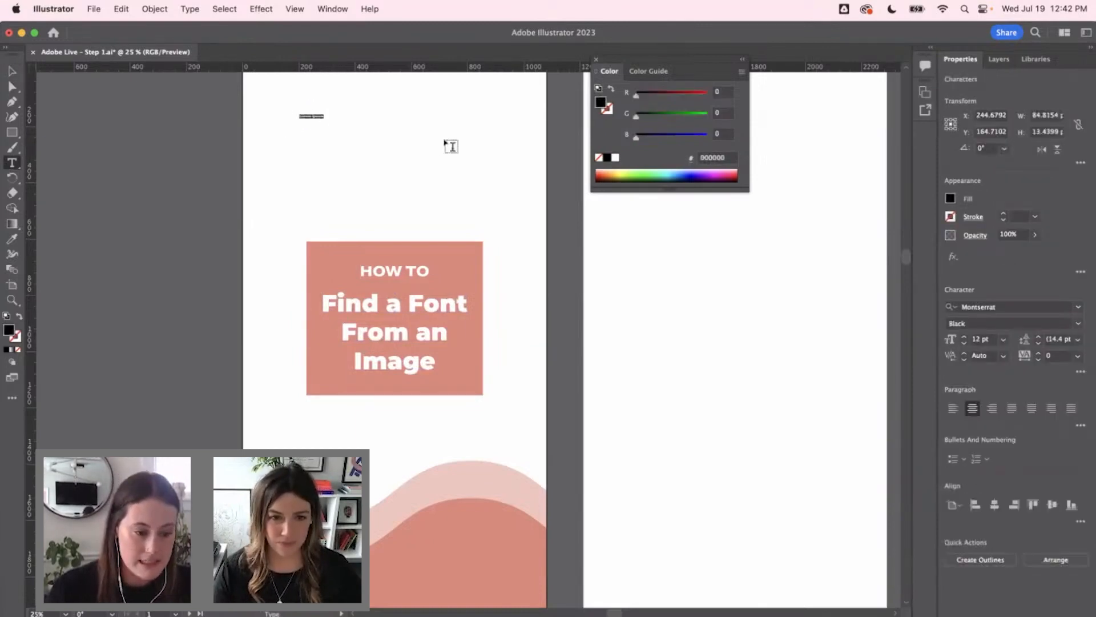
drag(309, 138, 478, 204)
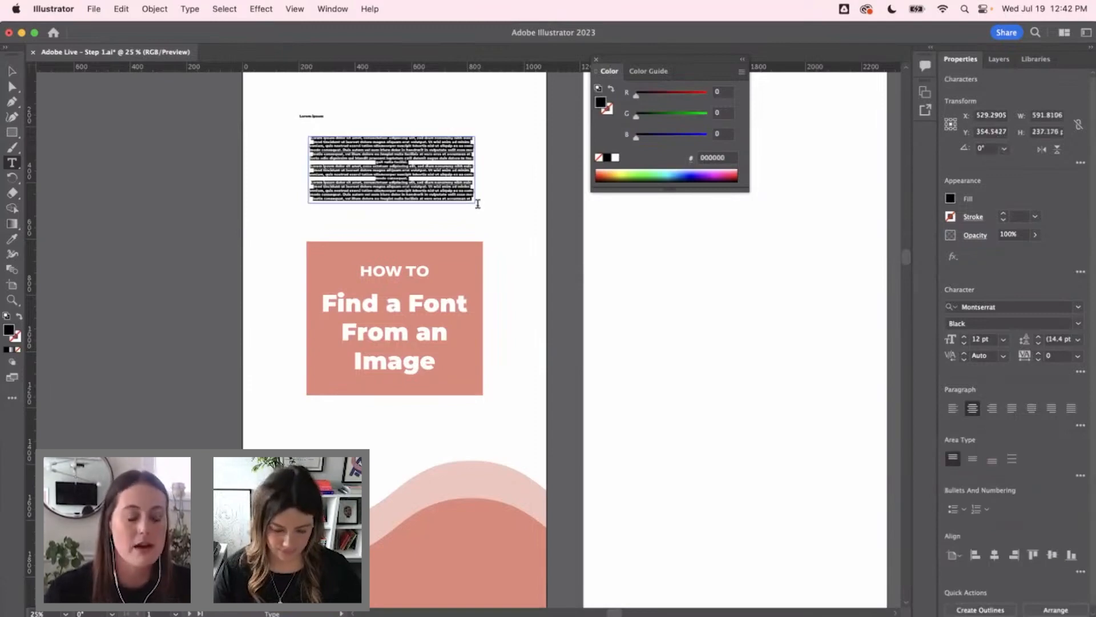
double_click(374, 303)
drag(322, 303, 400, 362)
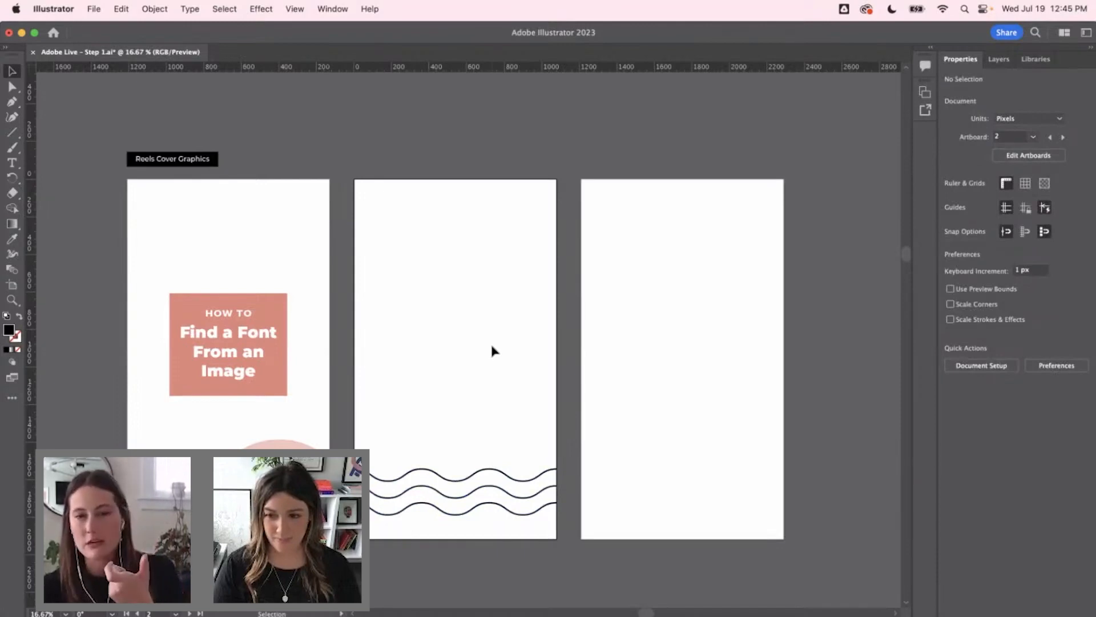
Step: Switch to Finder and bring a portrait photo from the Photos folder in Assets onto the second artboard
key(super+Tab)
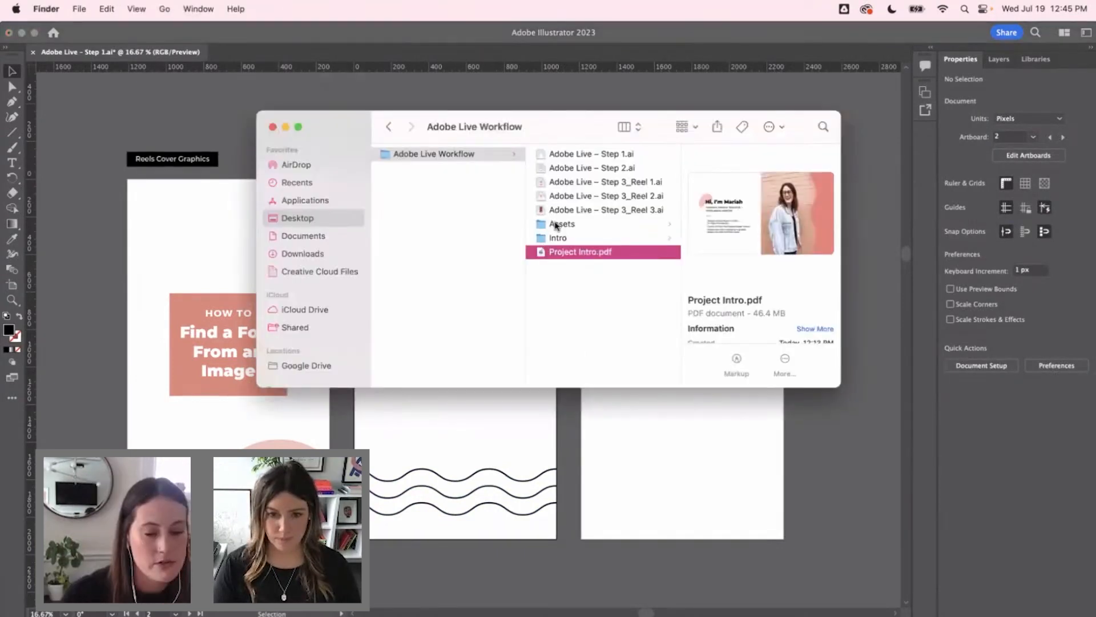
click(556, 224)
click(724, 182)
drag(651, 123, 350, 266)
click(398, 396)
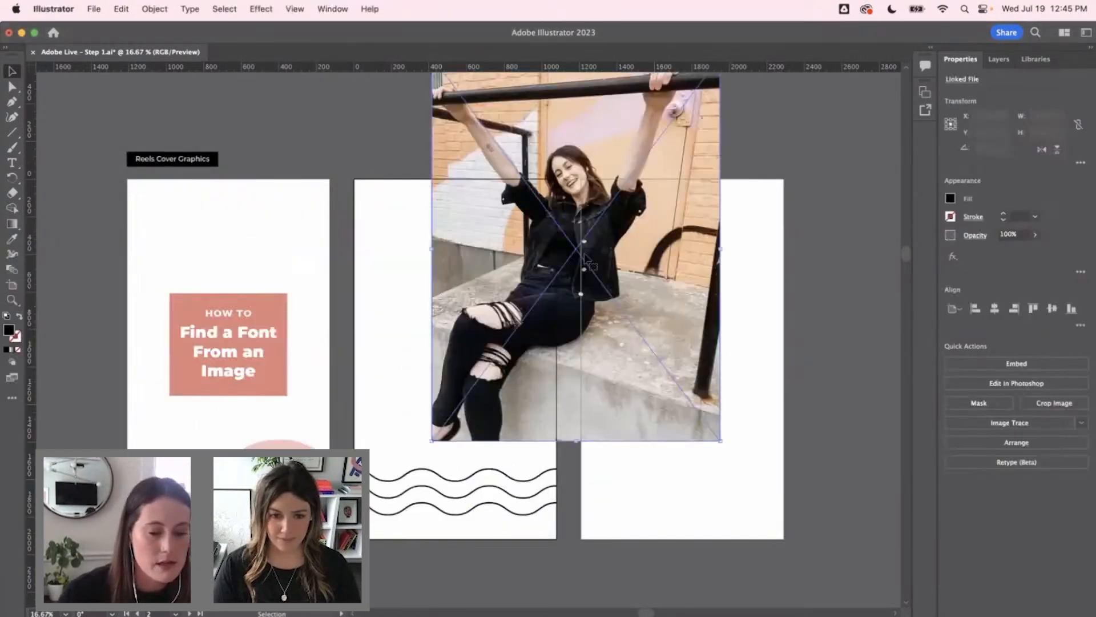
Step: Paste the HOW TO title block in place on the second artboard and fill its box with Bright Orange
click(488, 284)
key(super+shift+v)
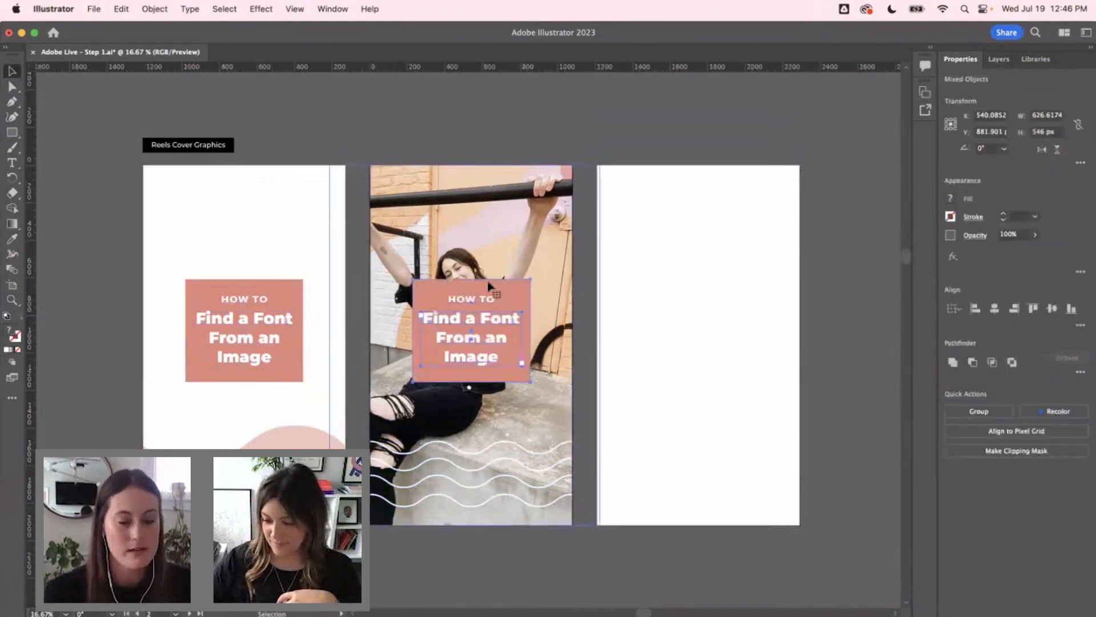
click(608, 96)
click(476, 226)
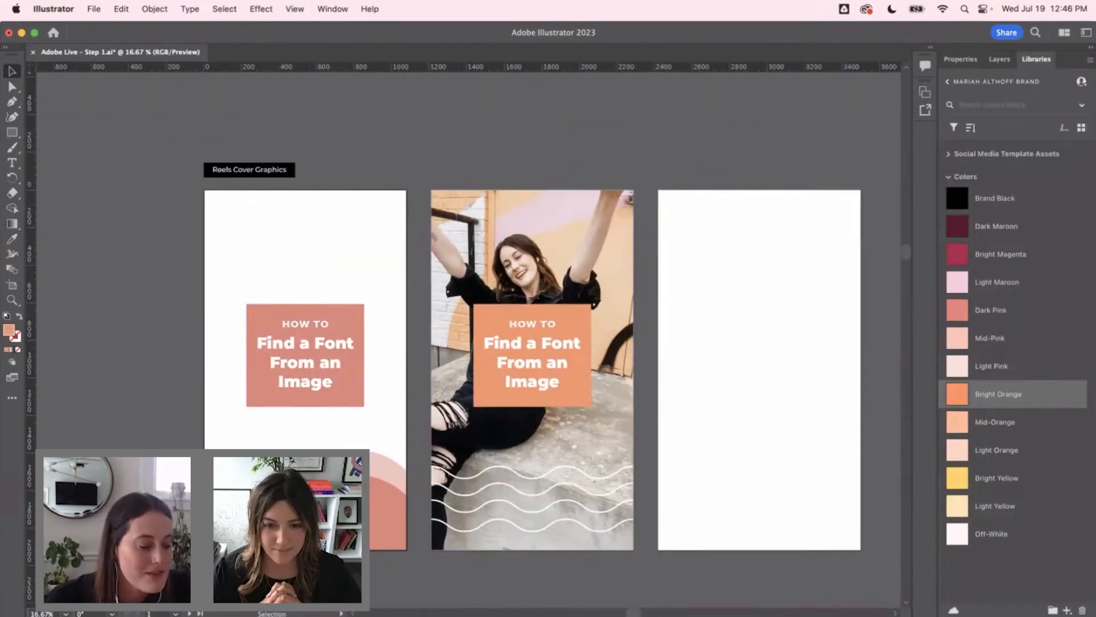
Step: Switch to Finder, browse the Photos folder and place a portrait photo behind the first artboard's graphics
key(super+Tab)
click(295, 411)
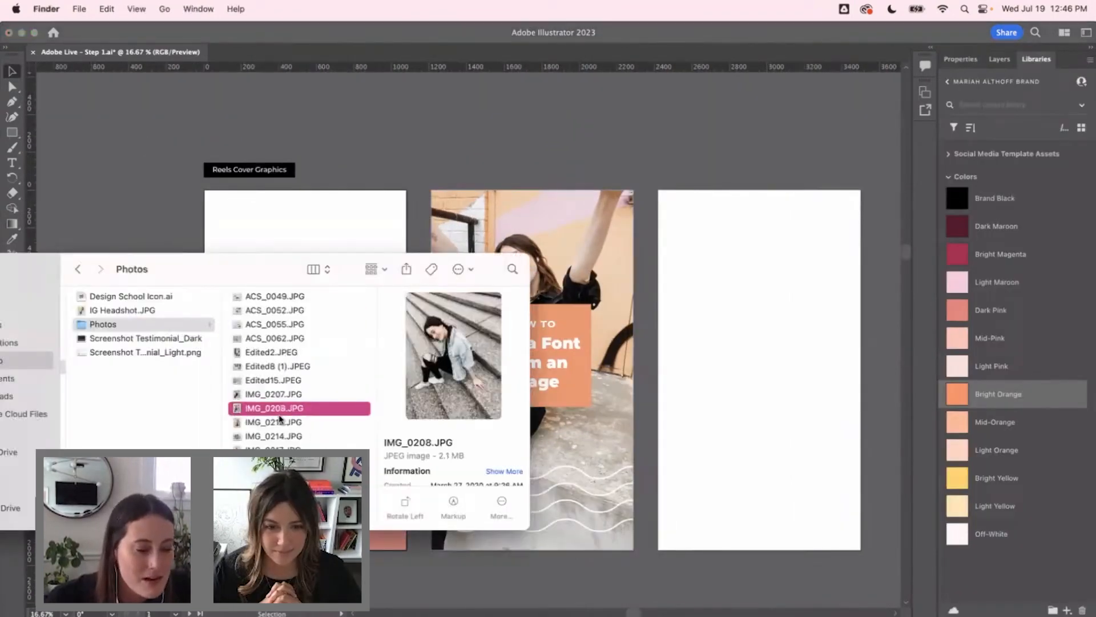
click(274, 422)
click(274, 435)
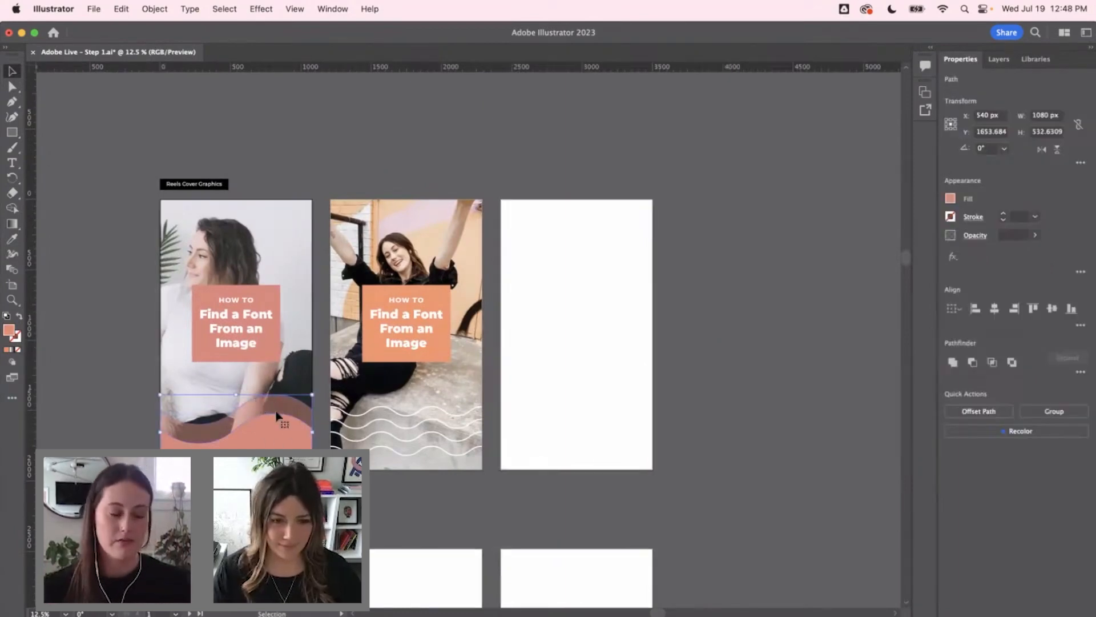
Step: Paste the wave shapes in place on the third artboard and recolour them in pale pink over a Dark Pink background
click(547, 344)
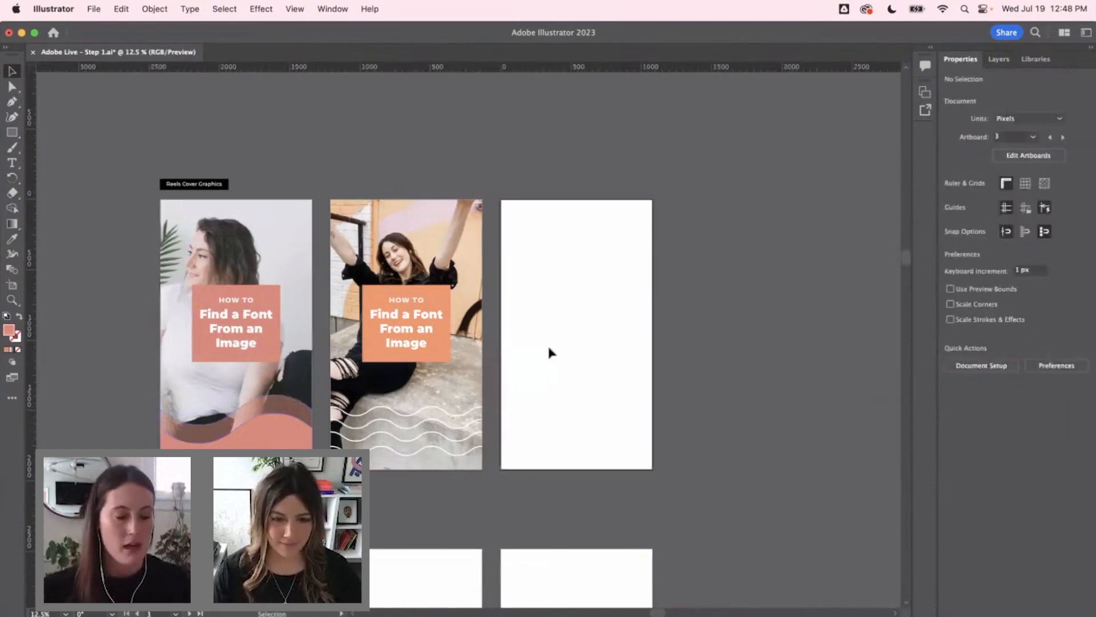
key(super+shift+v)
click(648, 337)
key(super+equal)
key(super+equal)
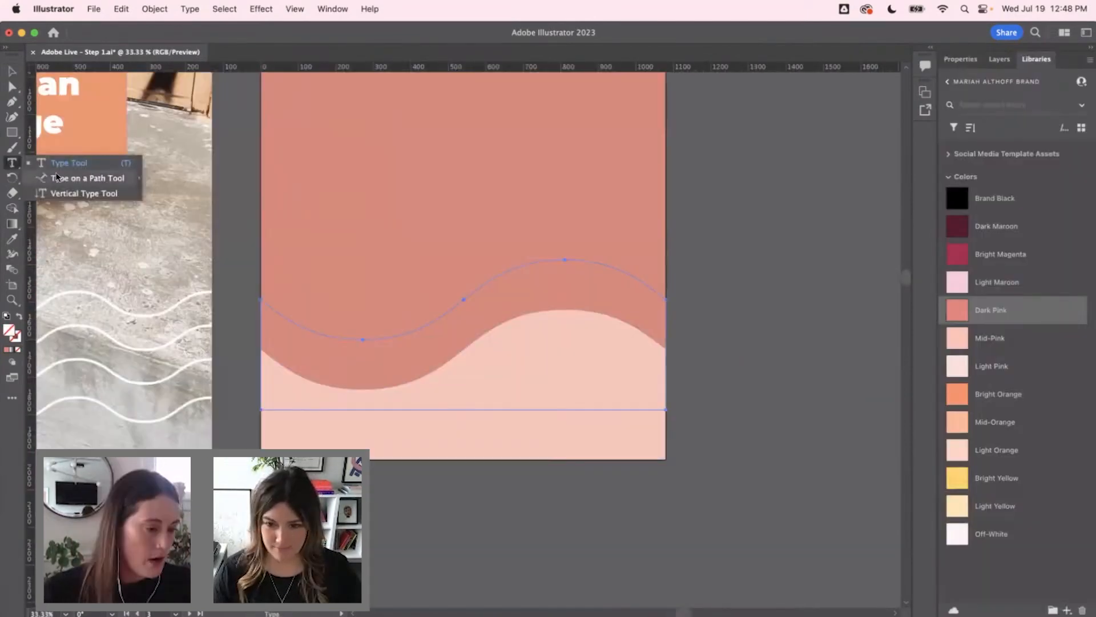
Step: Add placeholder text along the upper wave curve with the Type on a Path tool
click(56, 178)
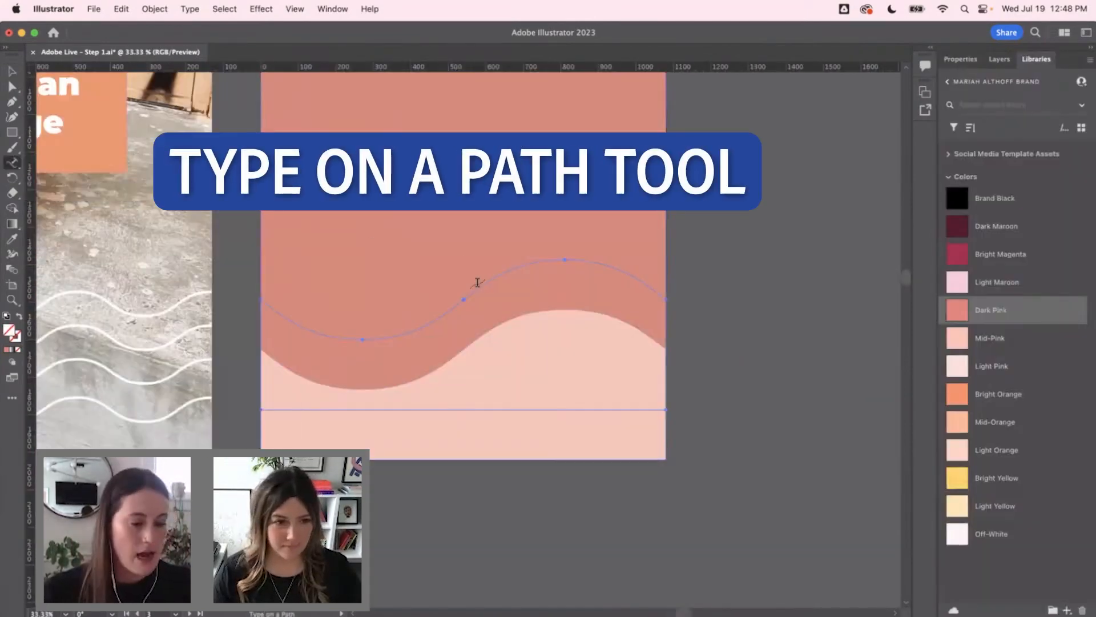
scroll(457, 331, up, 2)
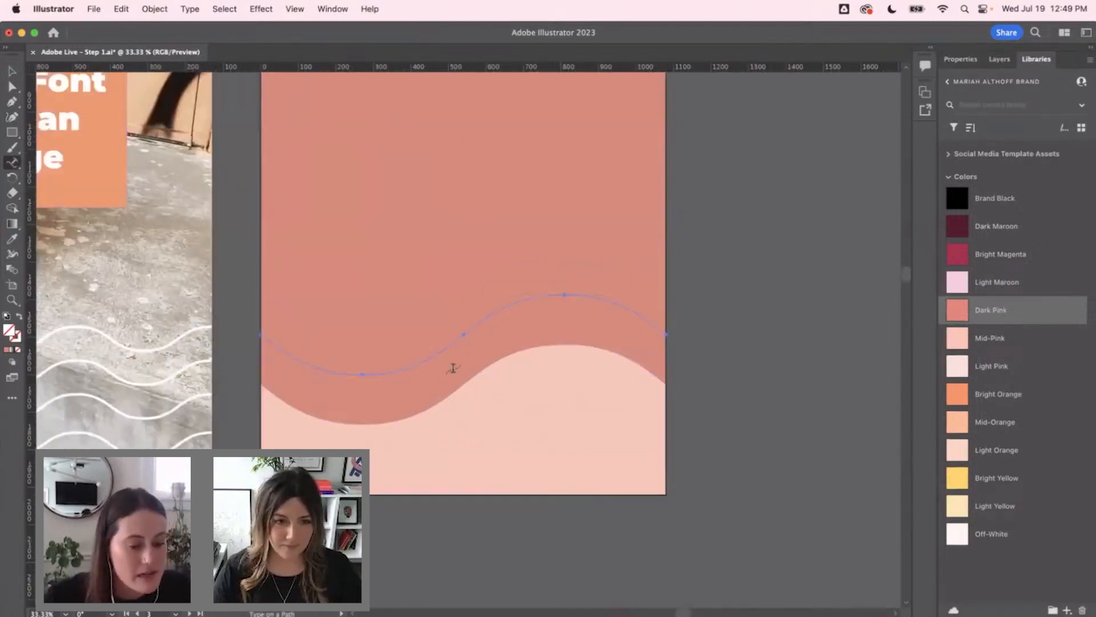
click(466, 333)
key(Escape)
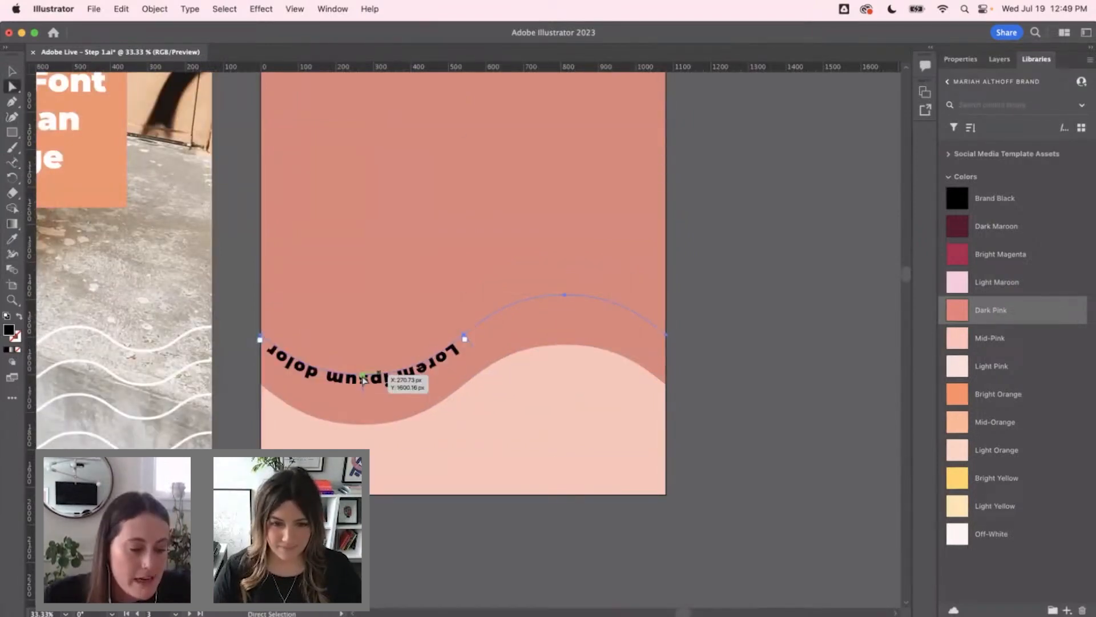
Step: Flip the path text to the upper side of the curve and adjust its end bracket along the wave
drag(363, 372, 363, 371)
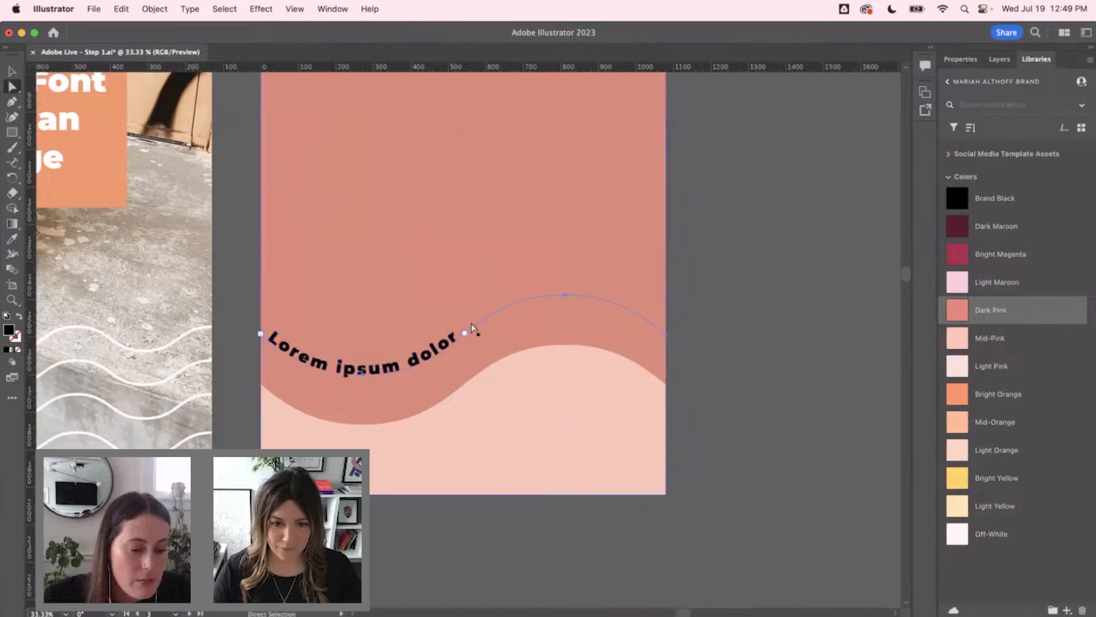
key(super+plus)
key(super+plus)
key(super+plus)
drag(468, 331, 739, 419)
key(a)
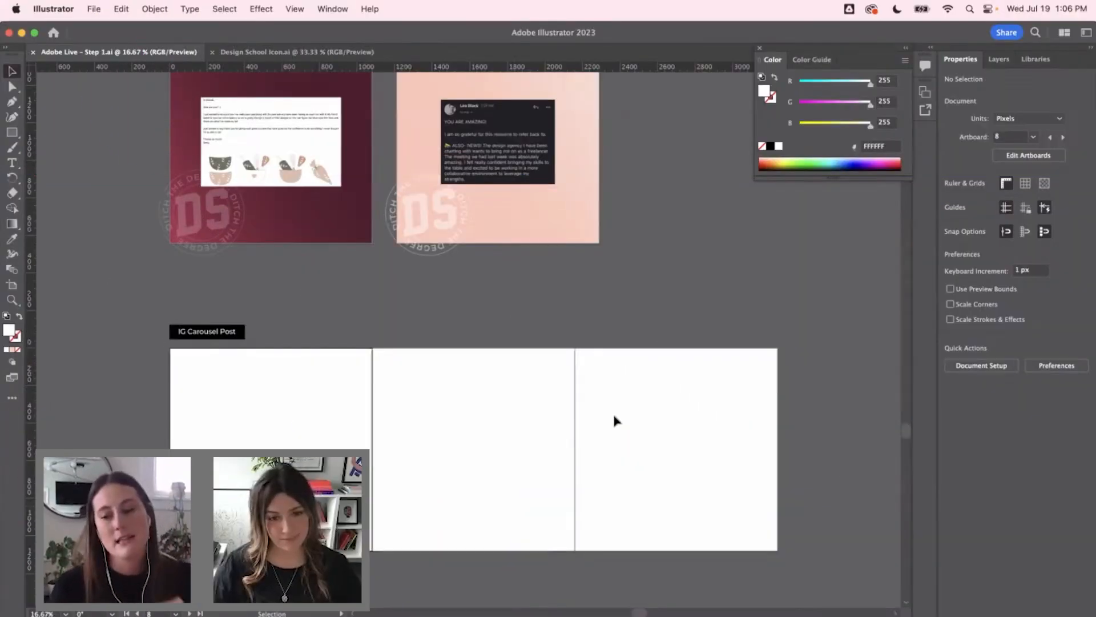
Step: Duplicate the pink wave 1080 px across onto the second carousel page and draw a body-text box on the first page
drag(561, 441, 559, 537)
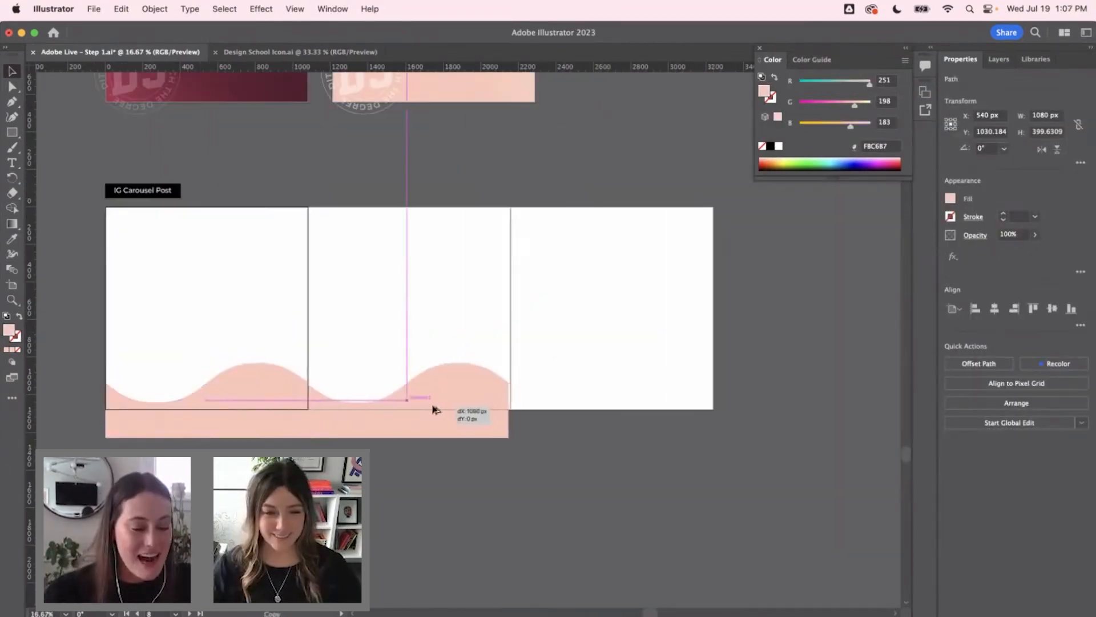
drag(436, 408, 434, 408)
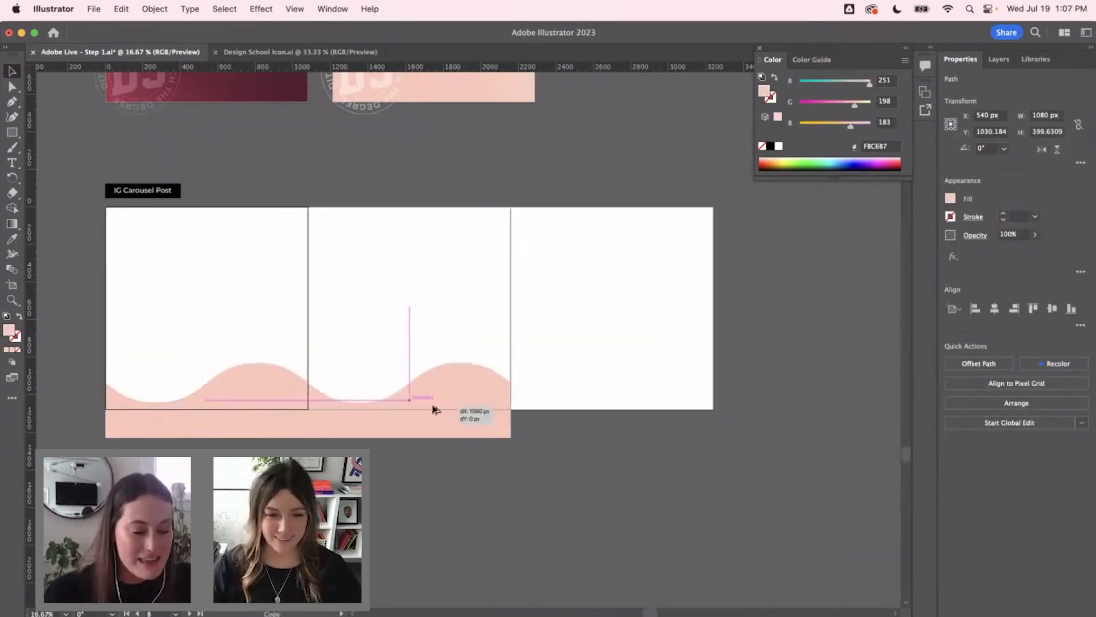
drag(243, 343, 459, 472)
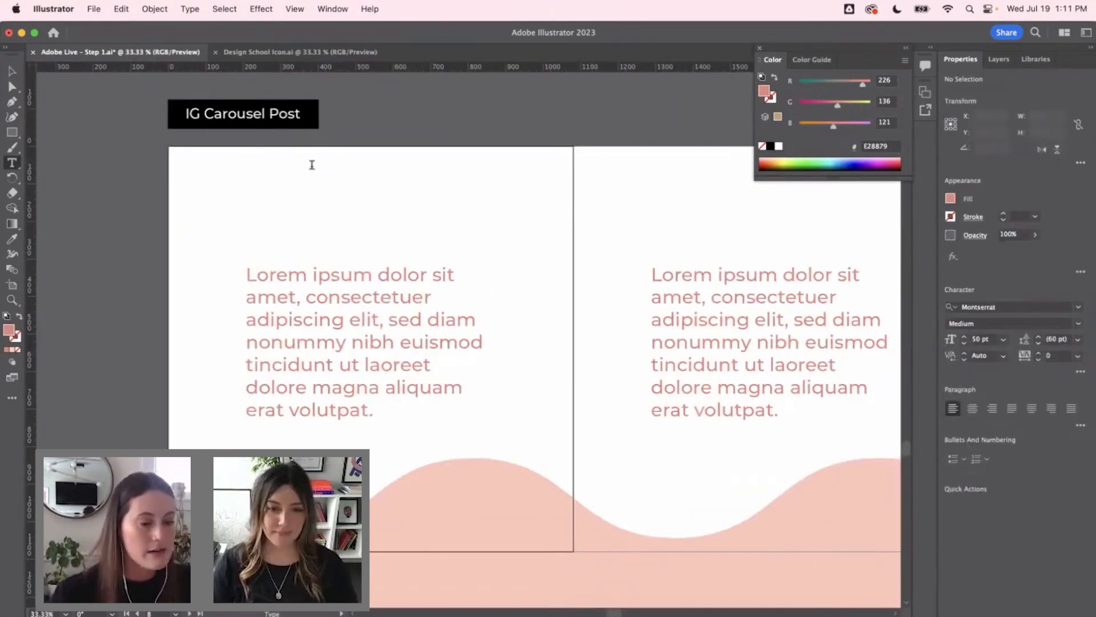
Step: Add the word SWIPE as point text near the upper edge of the first carousel page
click(311, 167)
text(SWIPE)
key(Escape)
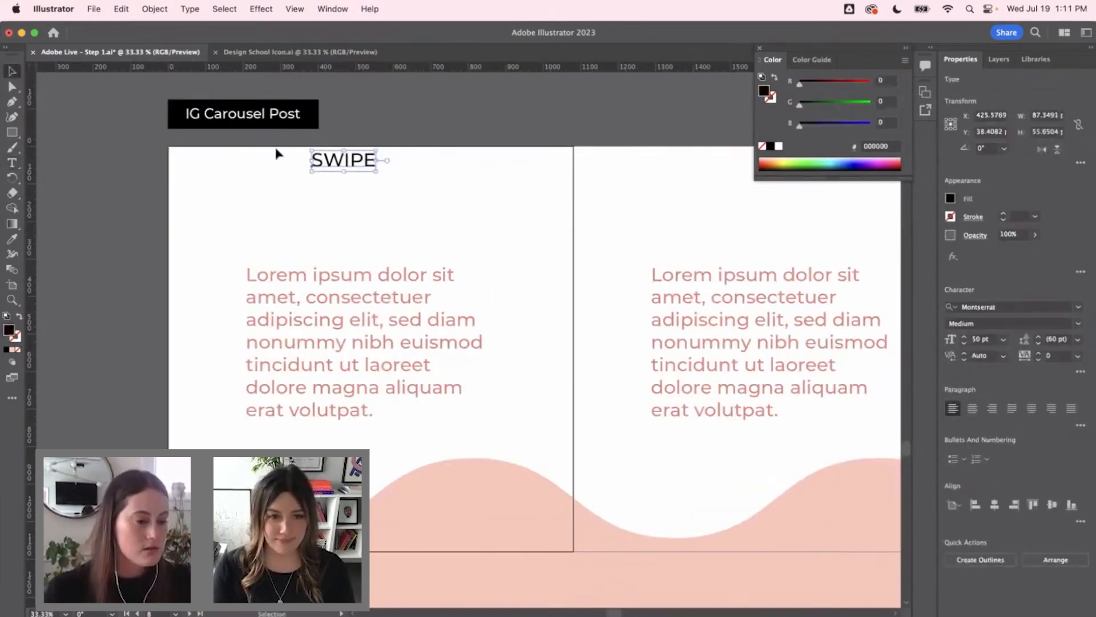
Step: Style SWIPE in white Aktiv Grotesk Ex XBold with tracking 100, move it onto the wave crest and scale it down slightly
scroll(276, 154, up, 5)
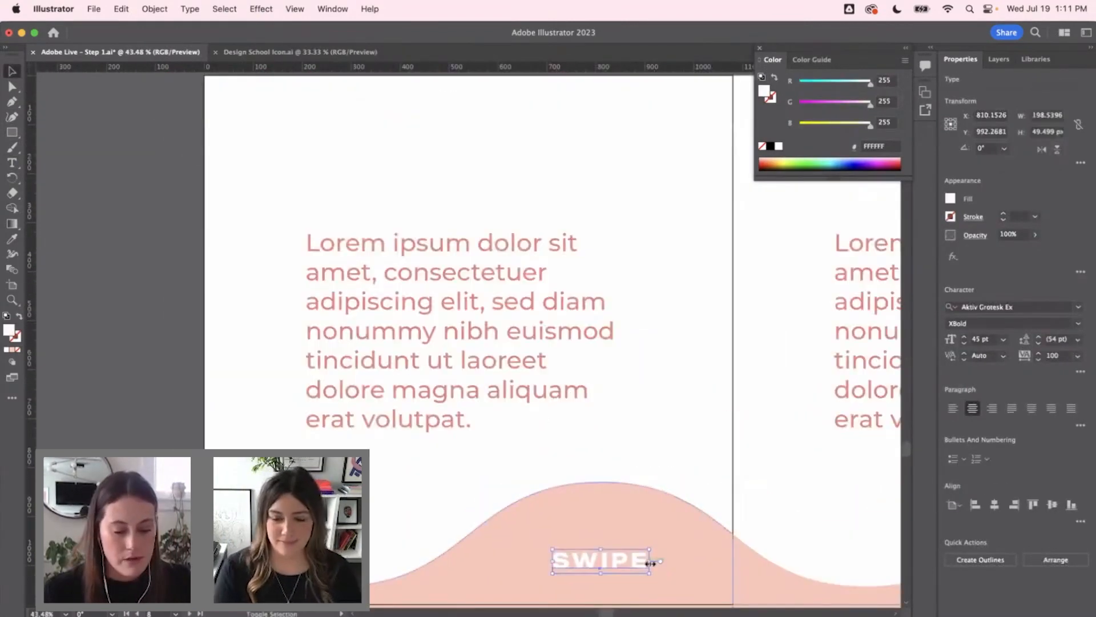
drag(650, 563, 650, 564)
click(663, 455)
scroll(663, 455, down, 3)
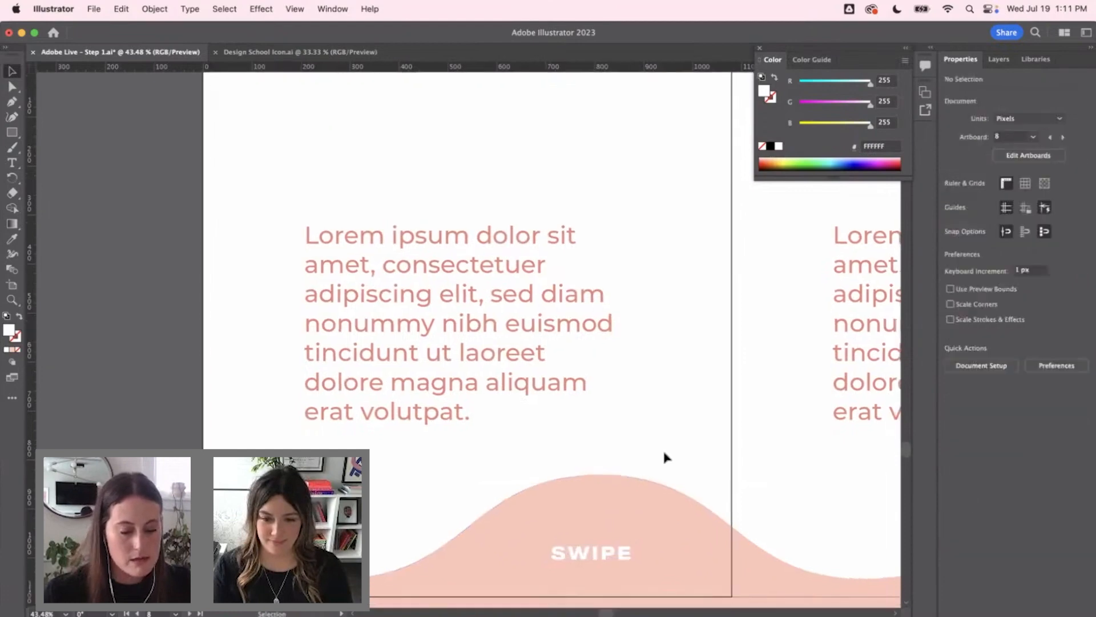
Step: Draw a white arrow with an angled head and straight shaft below the first carousel page using the Pen tool
drag(607, 498, 613, 476)
click(677, 349)
click(12, 102)
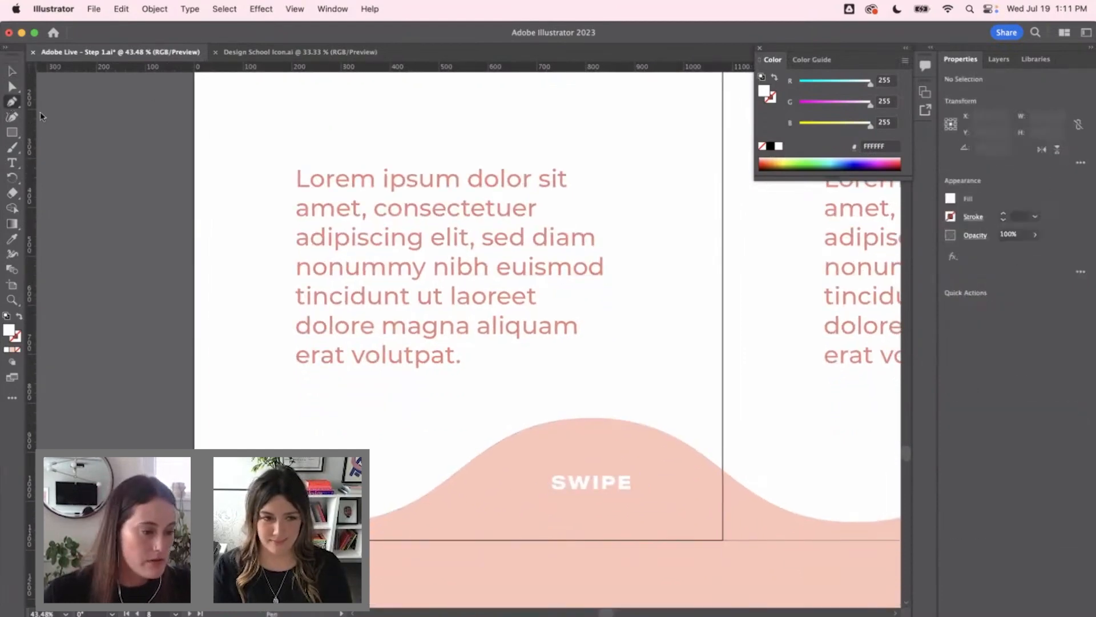
scroll(286, 382, down, 1)
scroll(285, 381, down, 10)
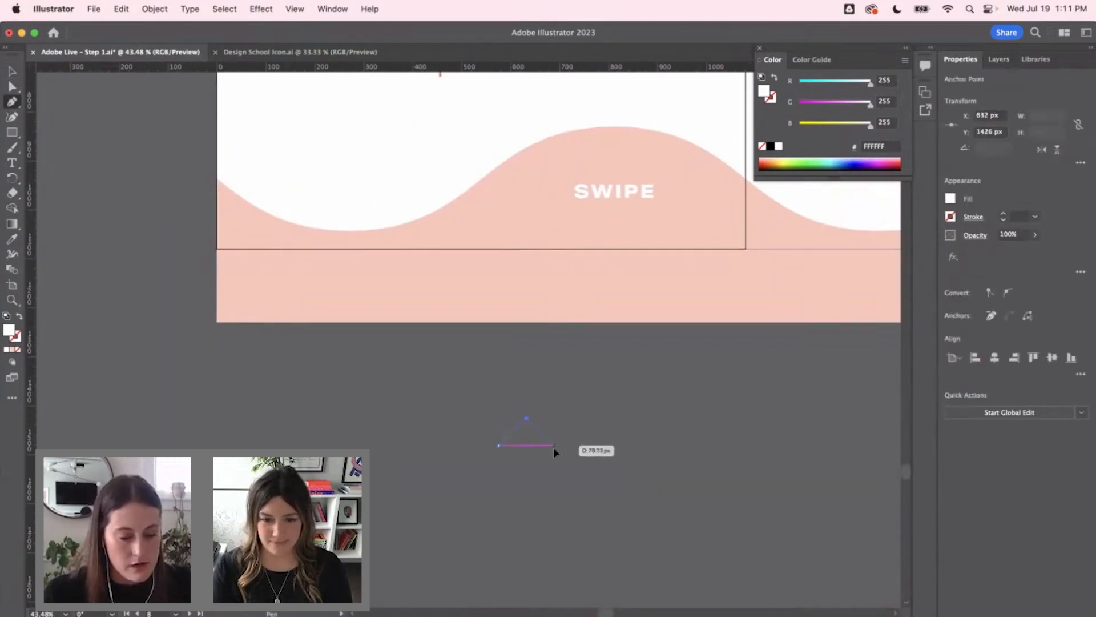
click(554, 447)
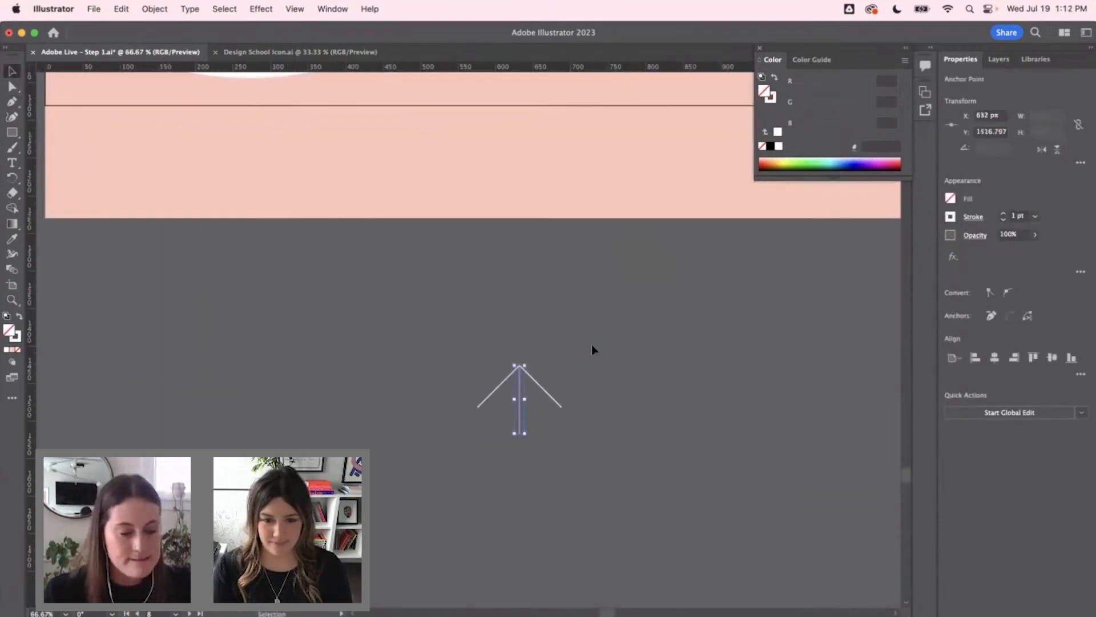
Step: Rotate the arrow to point right beside SWIPE with a 3 pt stroke and enclose it in a white circle
drag(591, 346, 476, 455)
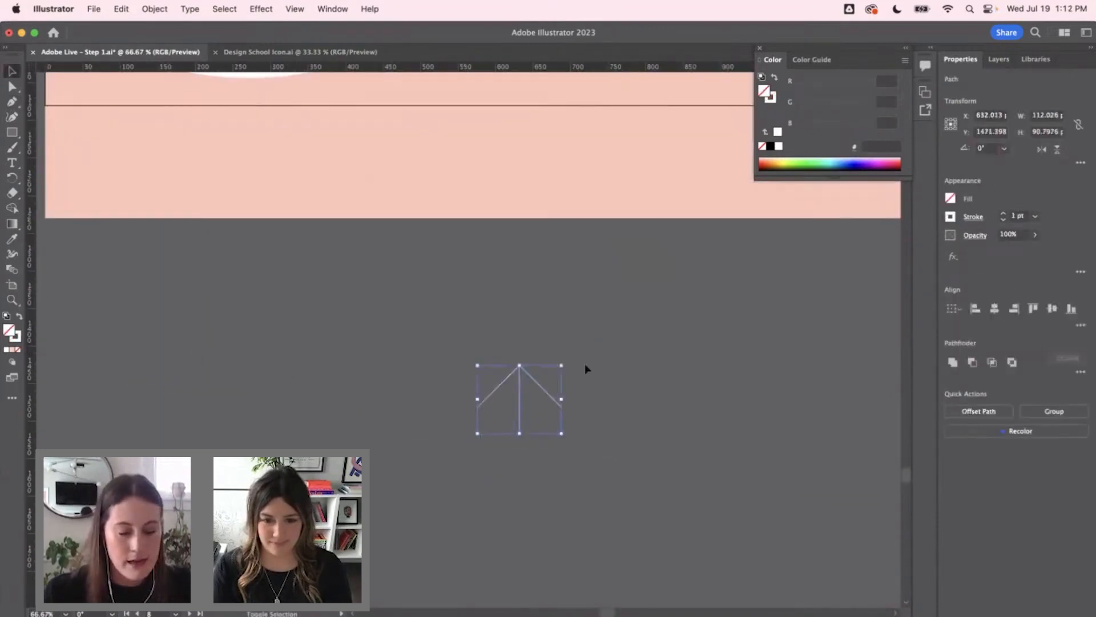
drag(564, 362, 604, 487)
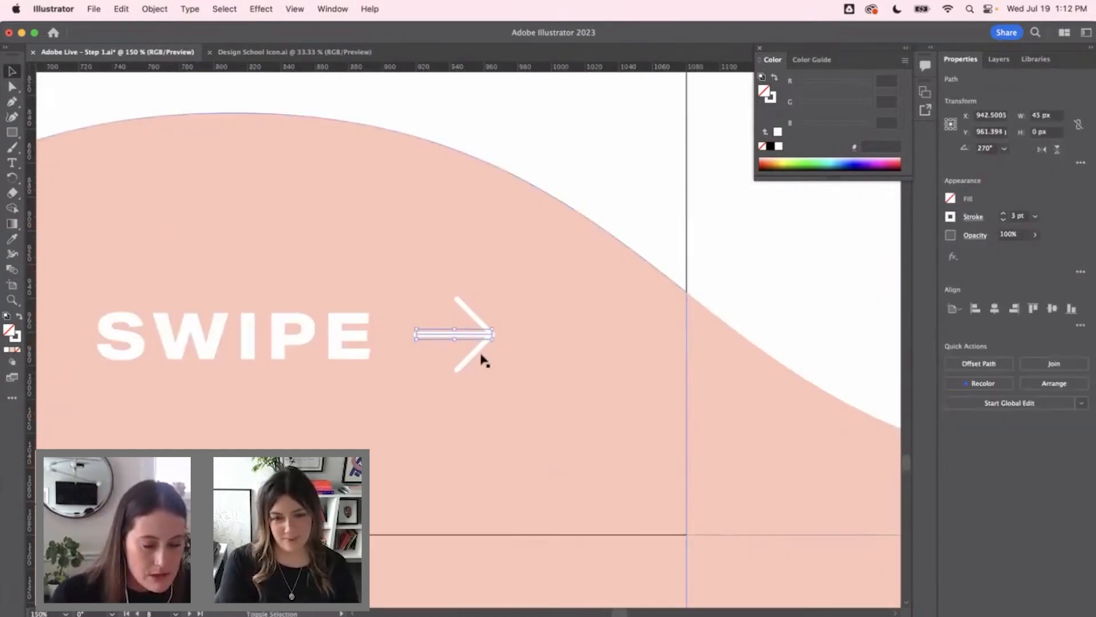
click(474, 358)
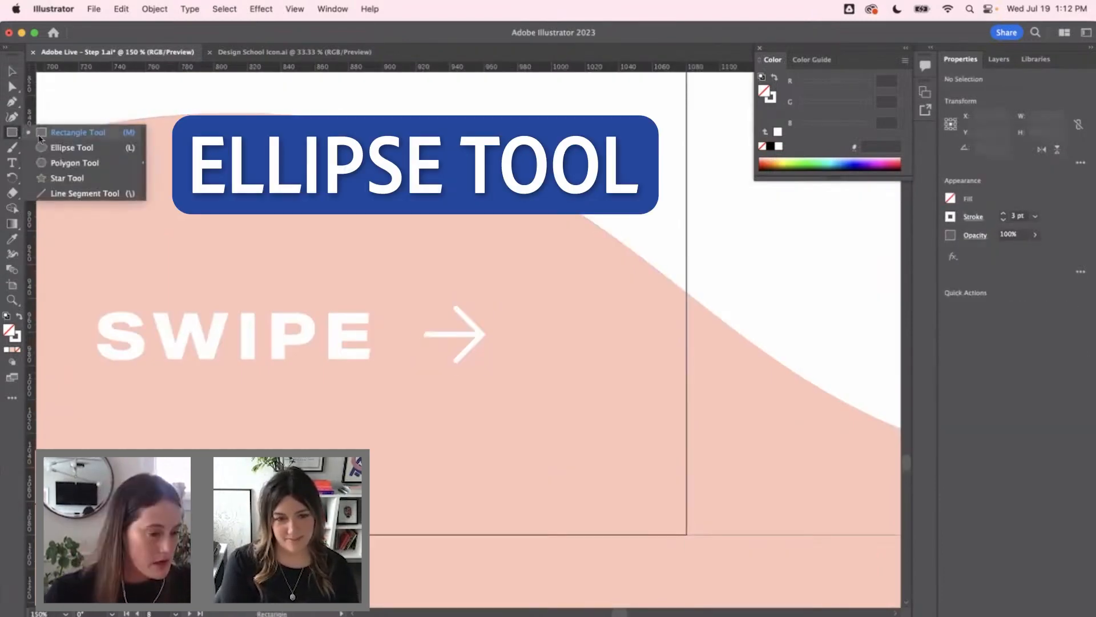
click(59, 77)
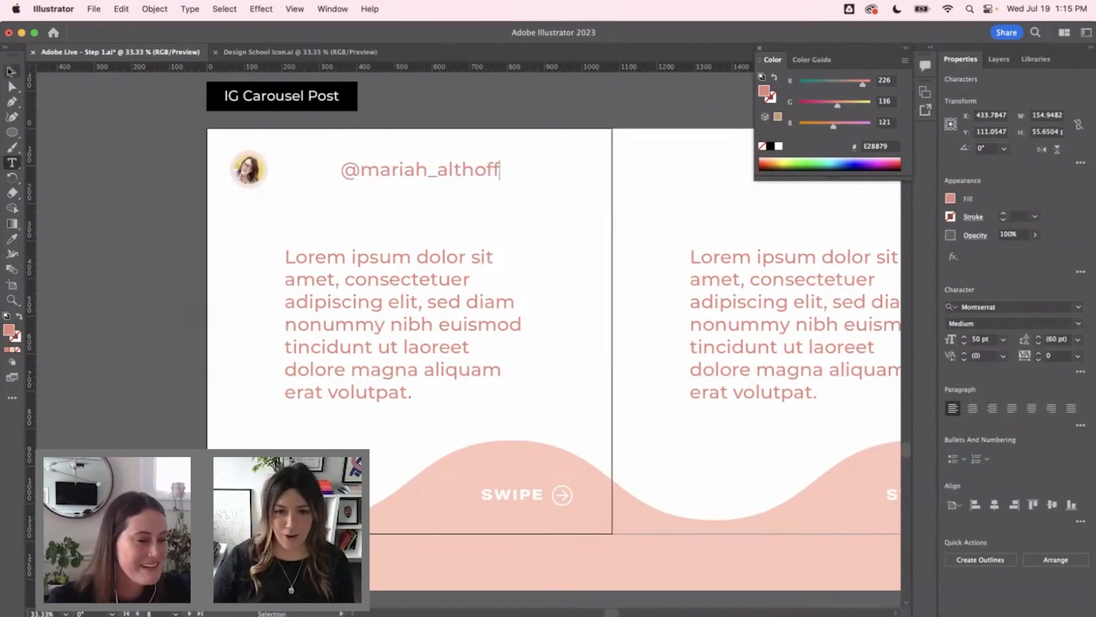
Step: Scale down the account handle text and move it beside the profile photo on the first carousel page
click(10, 71)
click(534, 156)
drag(485, 171, 392, 171)
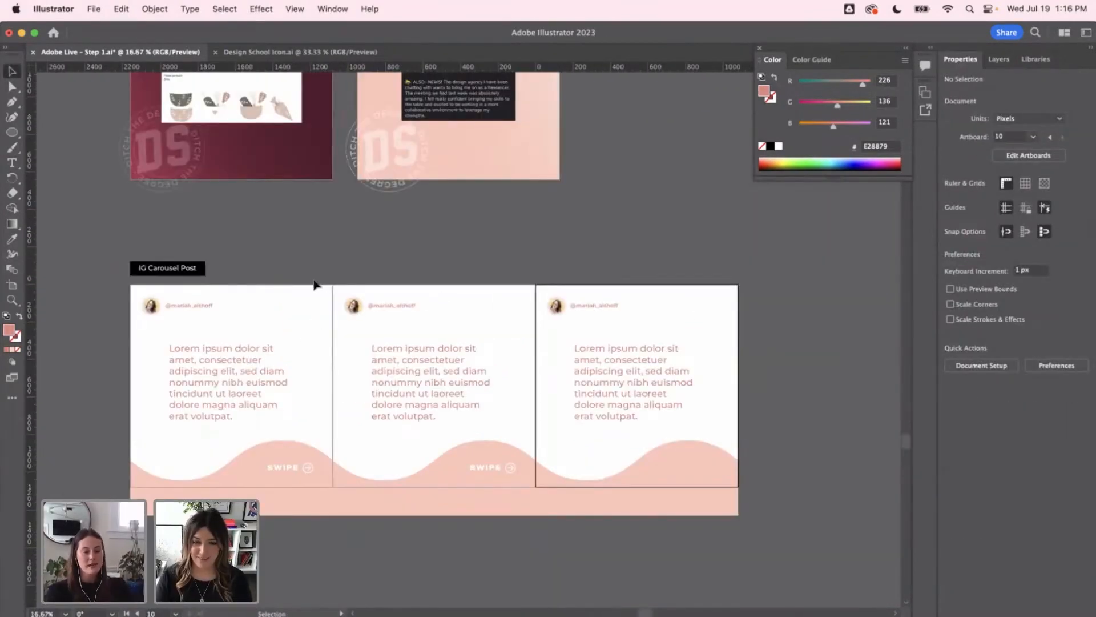
click(316, 287)
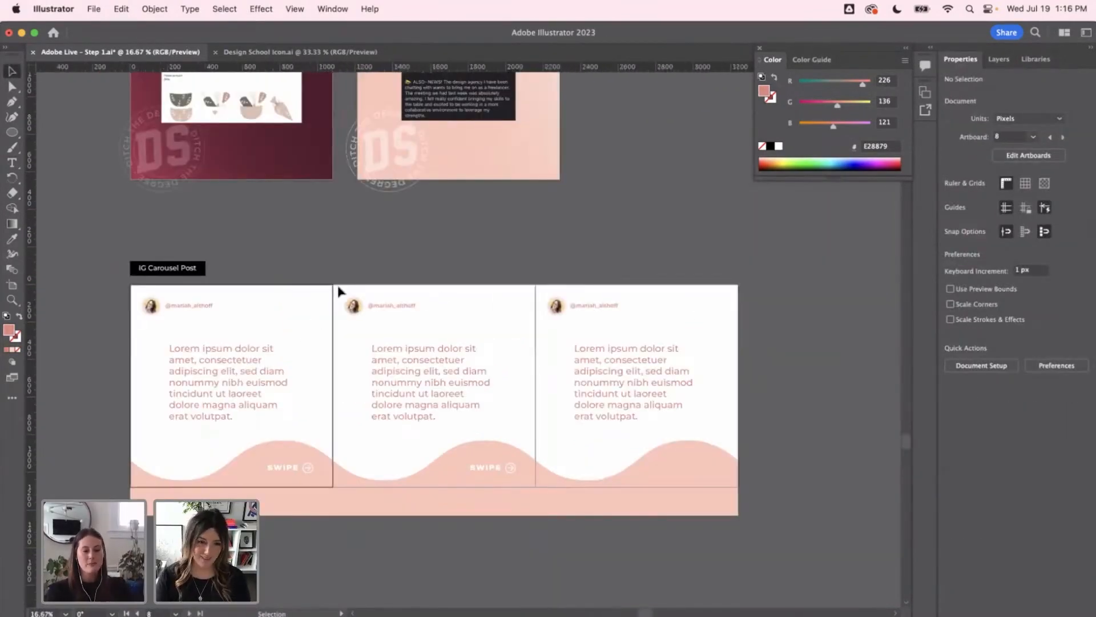
click(523, 298)
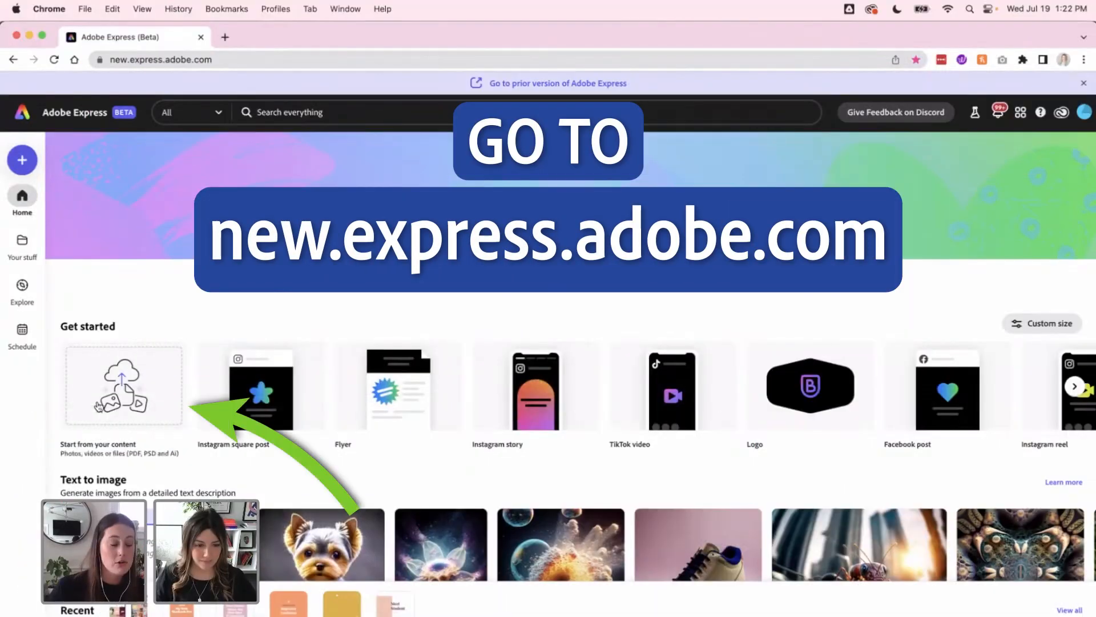
Step: Switch to Adobe Express, upload Adobe Live – Step 3_Reel 1.ai as the starting content and open it in the editor
click(122, 390)
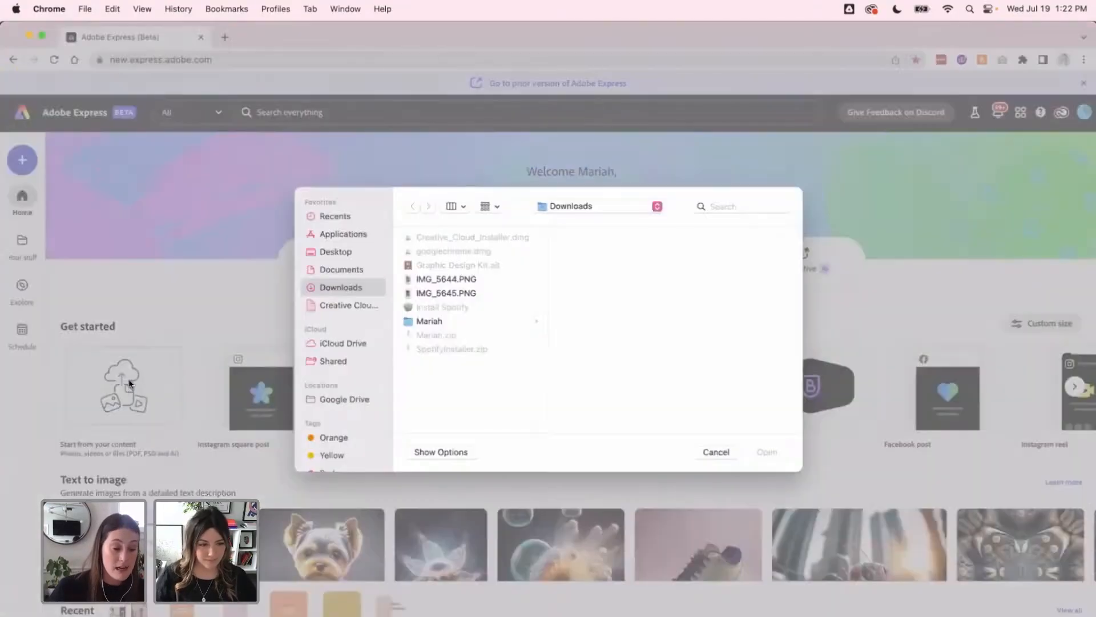
click(767, 452)
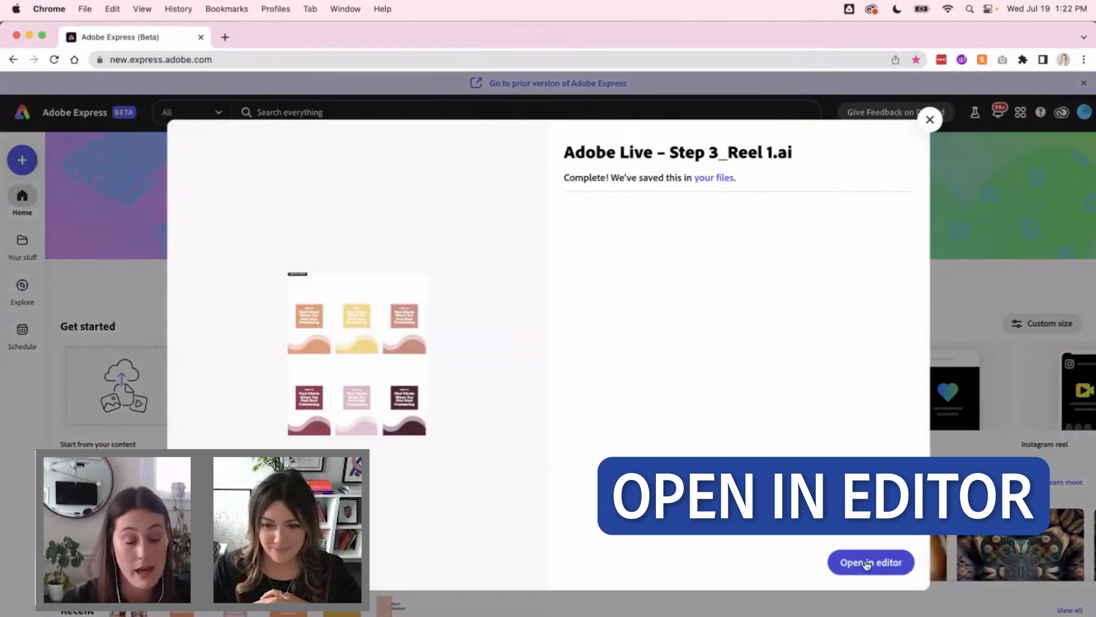
click(866, 561)
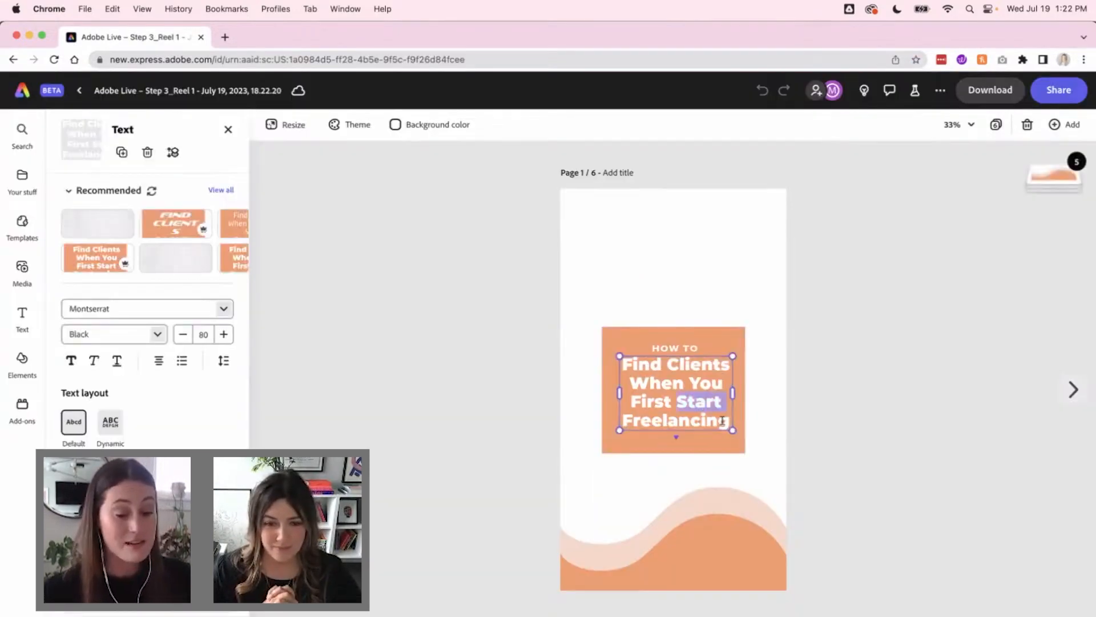
Step: Examine how the title text, the title box's fill and the wave shapes can be edited on the Reel pages
drag(722, 420, 627, 377)
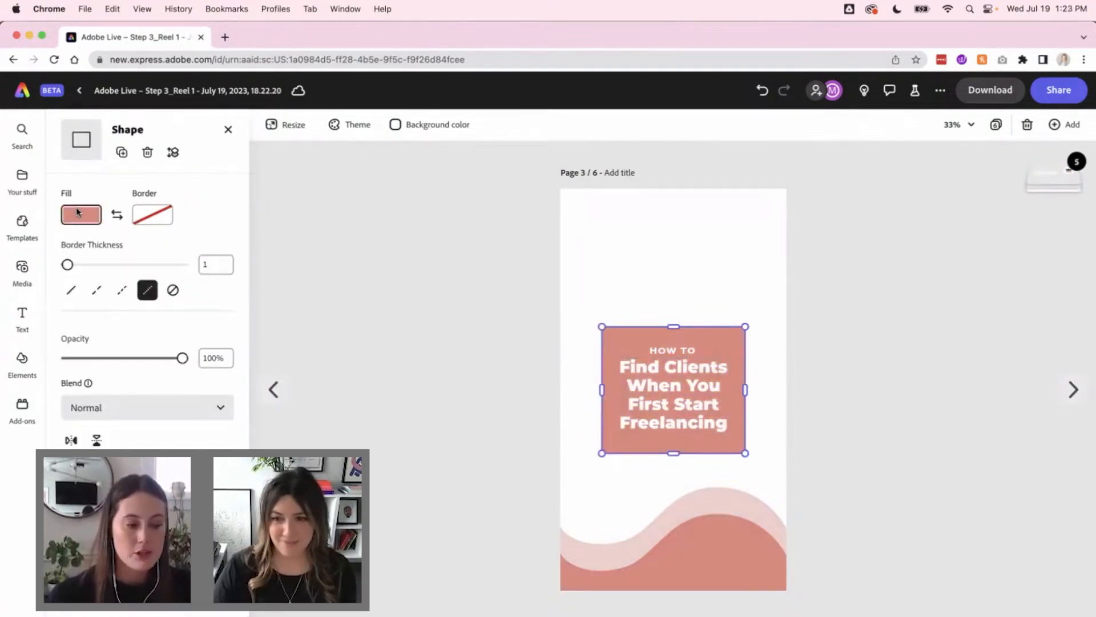
click(91, 207)
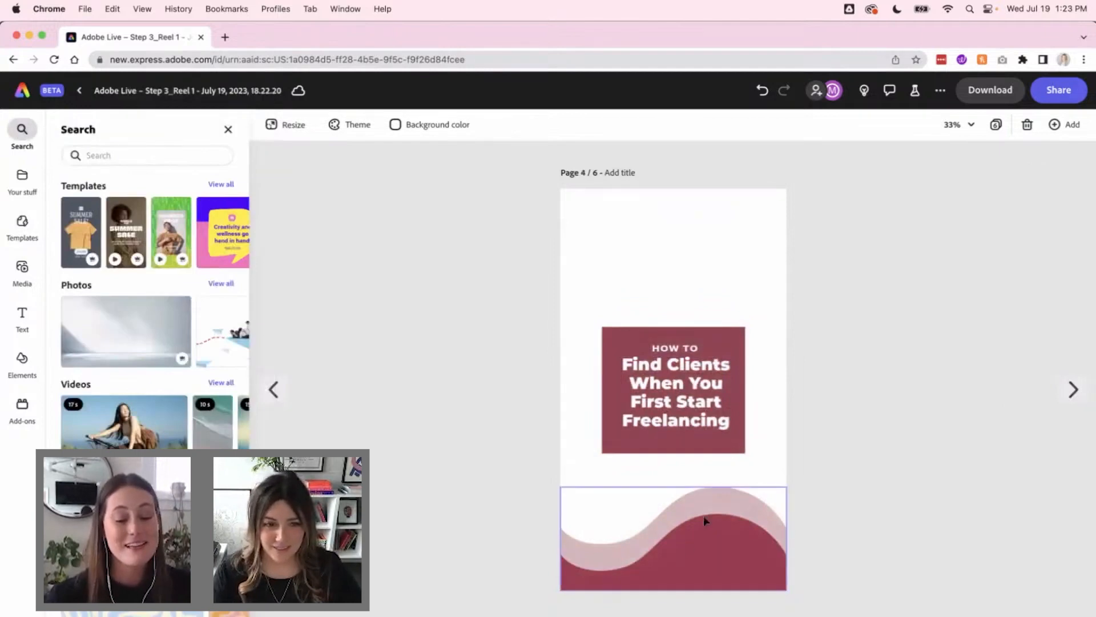
click(664, 554)
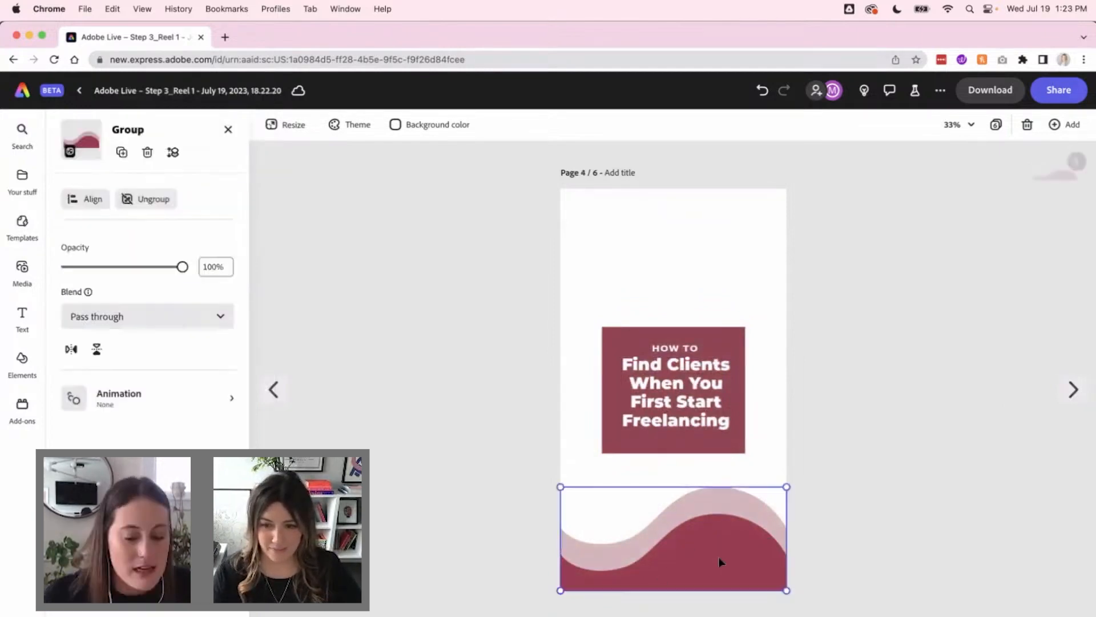
click(740, 528)
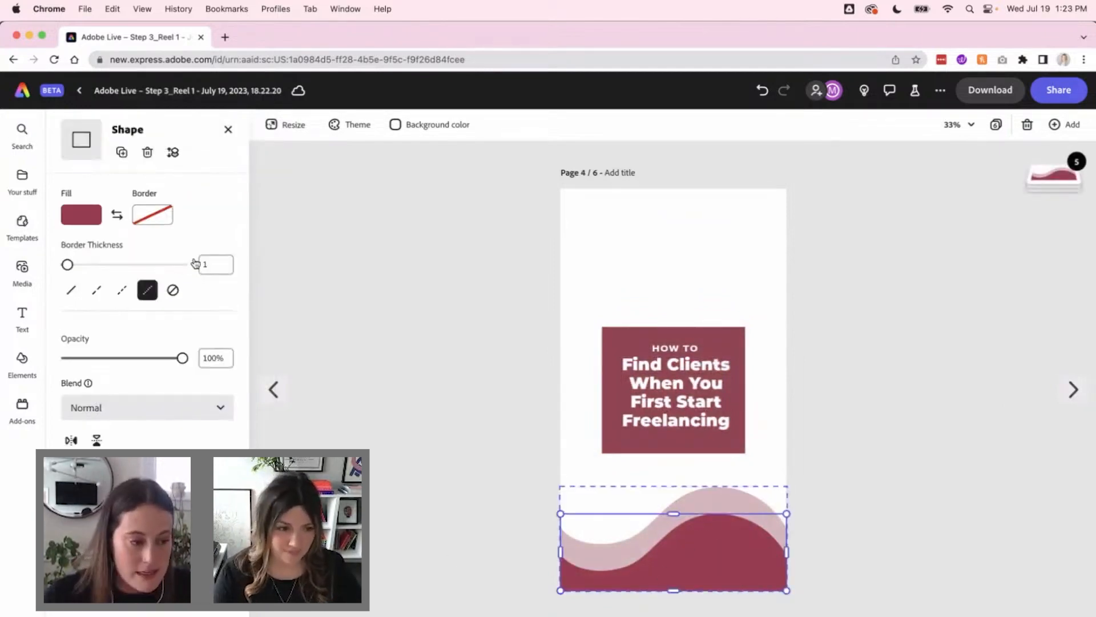
click(933, 340)
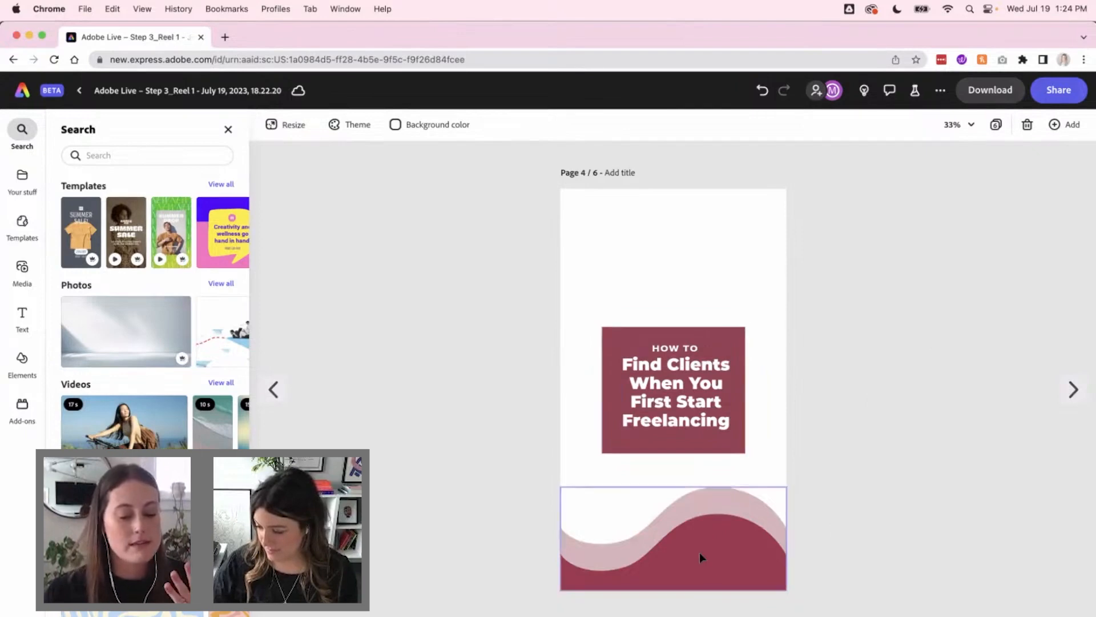
click(275, 390)
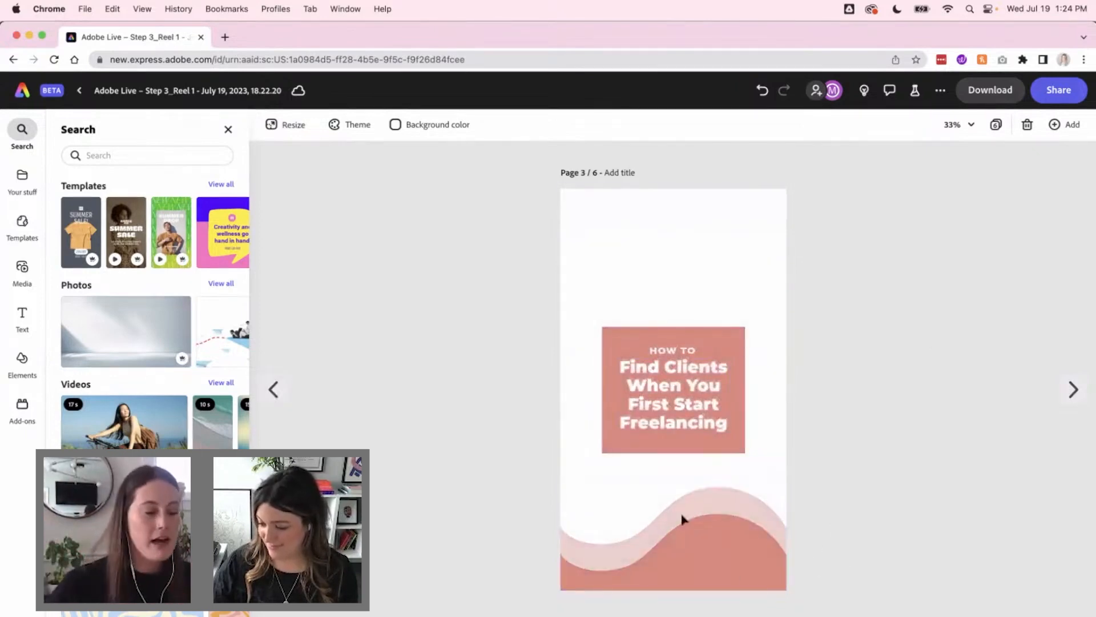
Step: Look through the saved brand library and the collaborator invitation options for sharing the Reel template
click(20, 177)
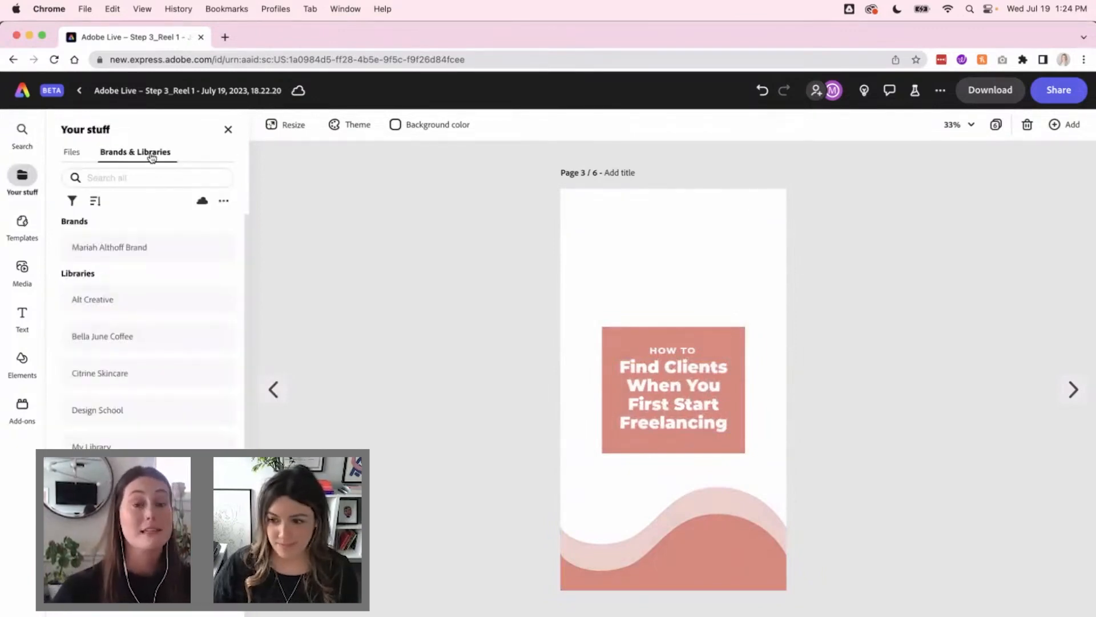
click(139, 248)
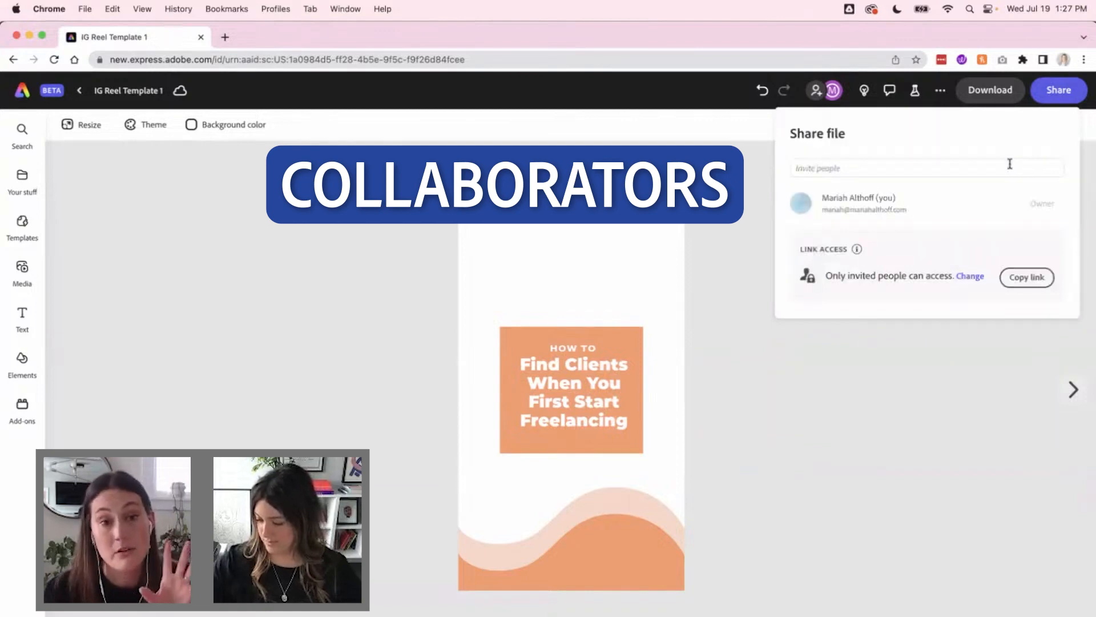
click(935, 168)
click(676, 497)
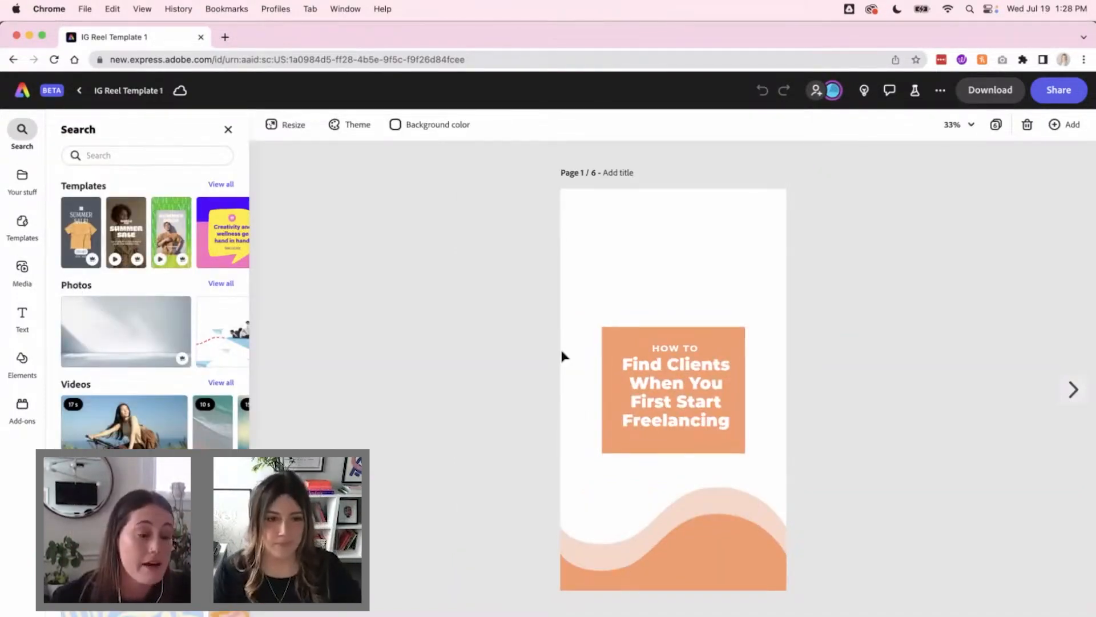
Step: Upload the photo IMG_0207.JPG from the Photos folder on the device to the first Reel page
click(22, 266)
click(120, 185)
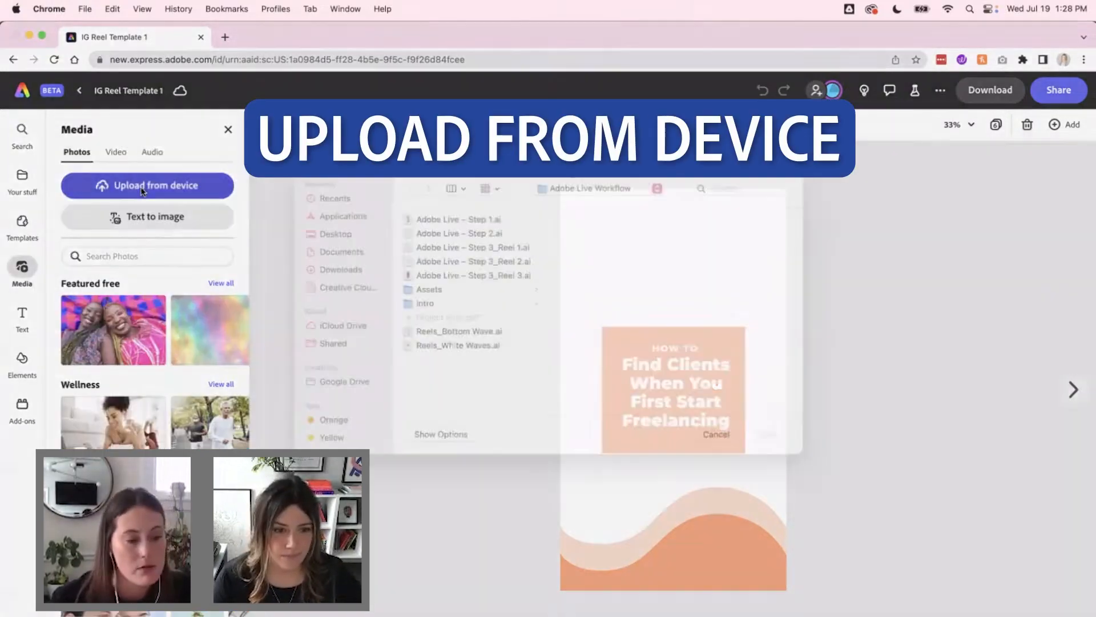
click(439, 309)
click(586, 264)
click(566, 336)
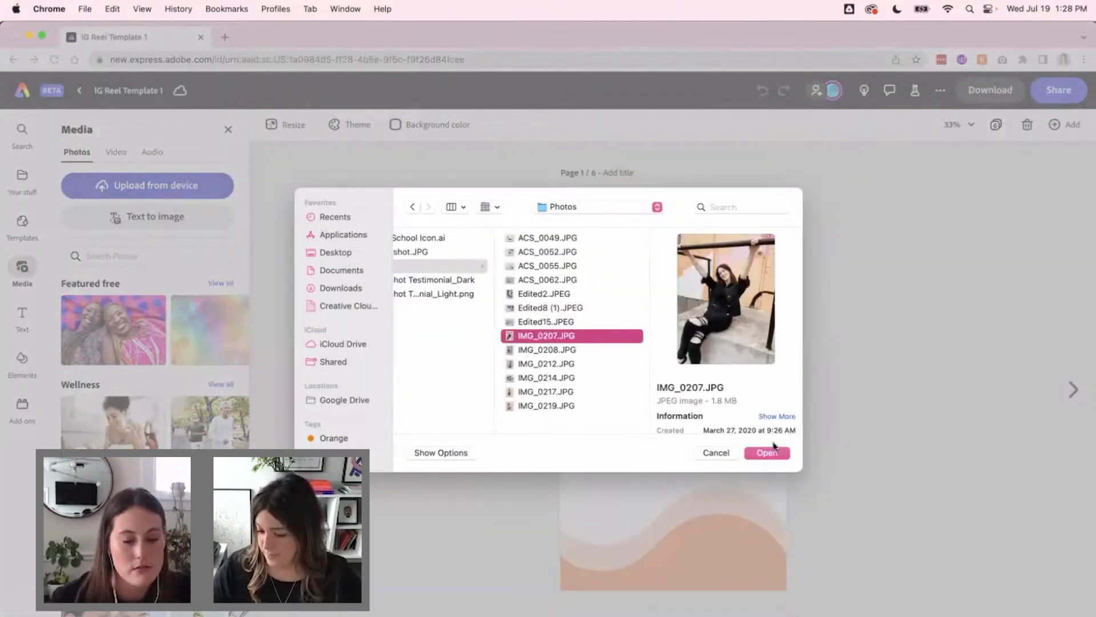
click(768, 453)
Step: Enlarge the photo to cover the first Reel page and send it behind the title box and wave
drag(638, 296, 900, 591)
click(198, 152)
click(196, 240)
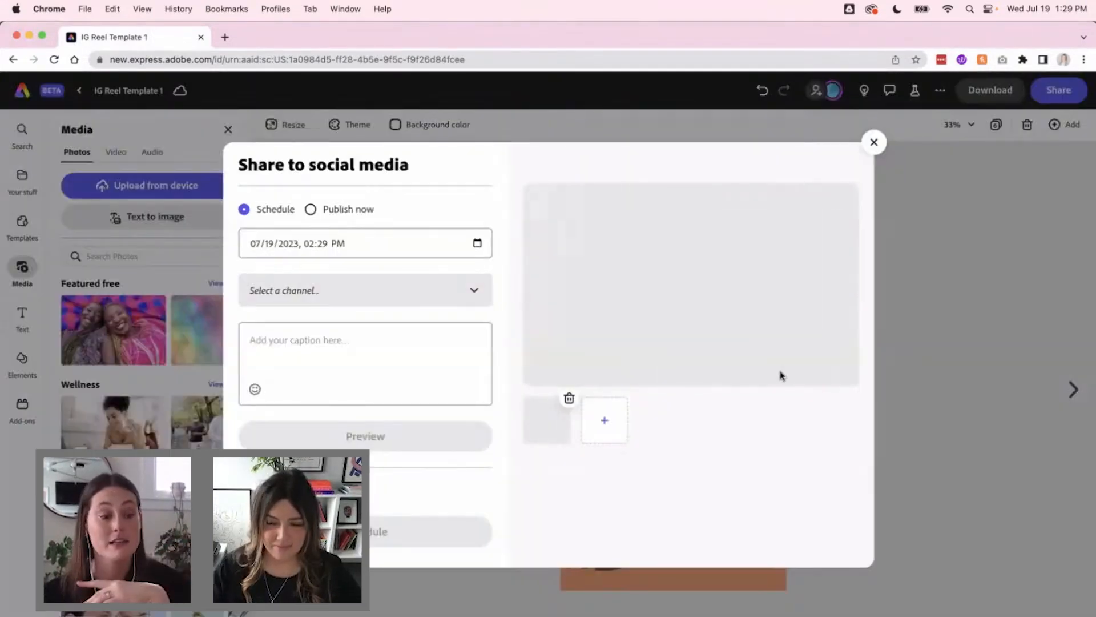
Step: Open the caption field for sharing to social media, and apply the orange and pink duotone effect to the photo
click(467, 361)
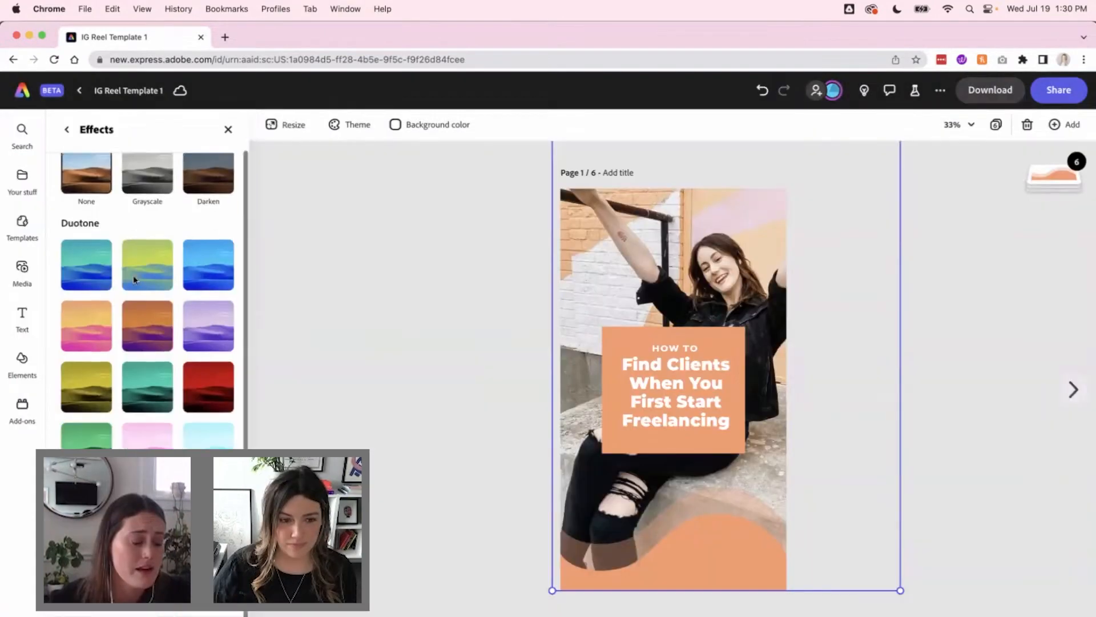
click(86, 331)
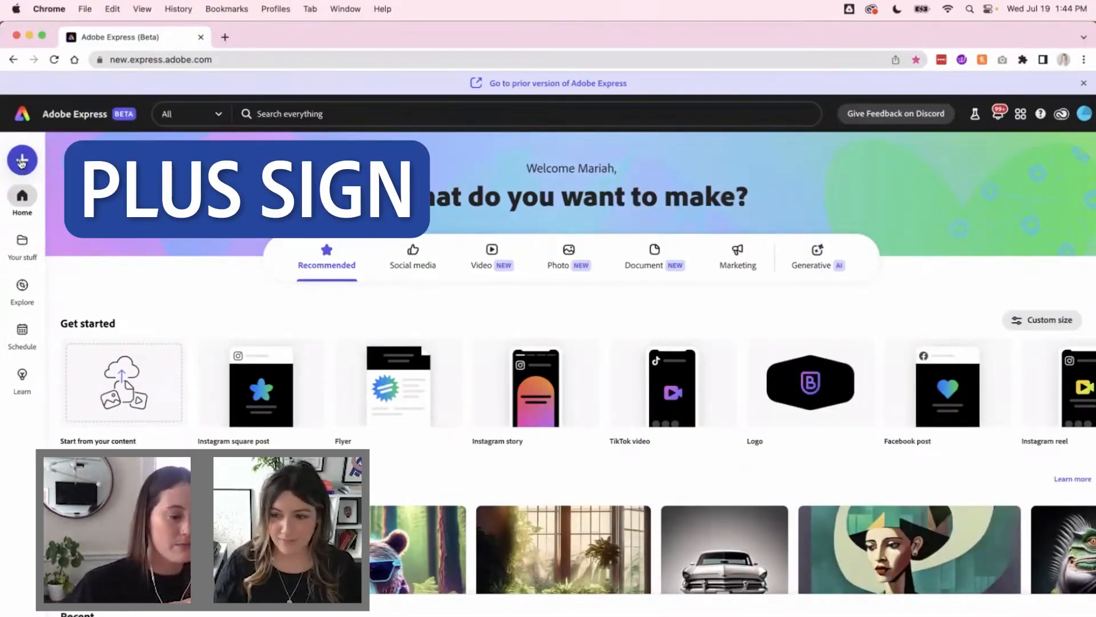
Step: Create a blank 1,080 x 1,080 px Instagram square post and open the brand library for its assets
click(23, 165)
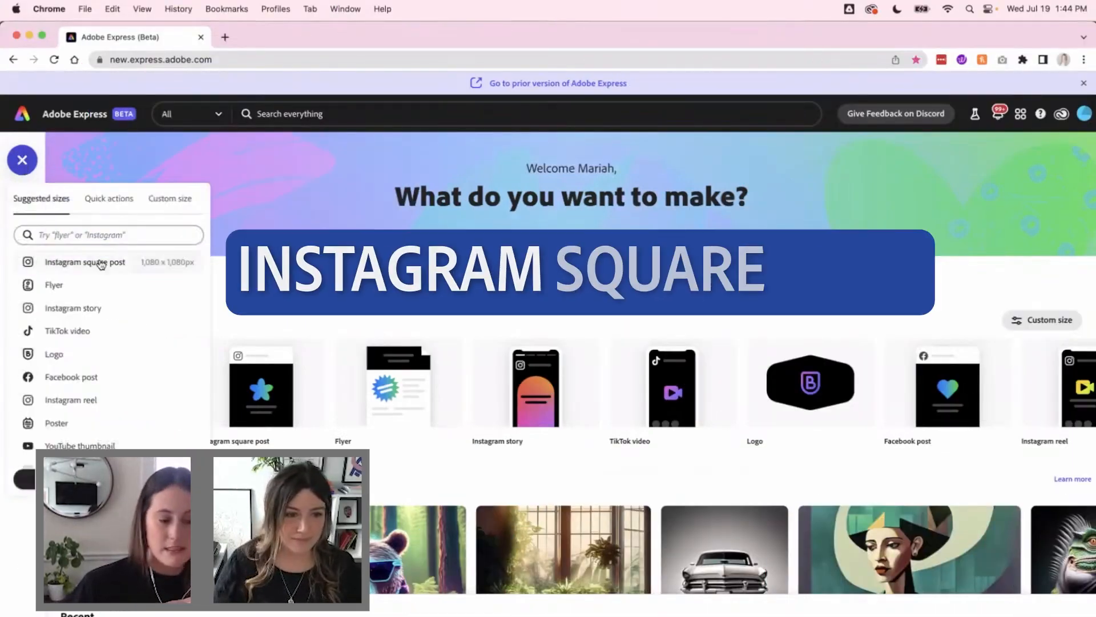
click(86, 262)
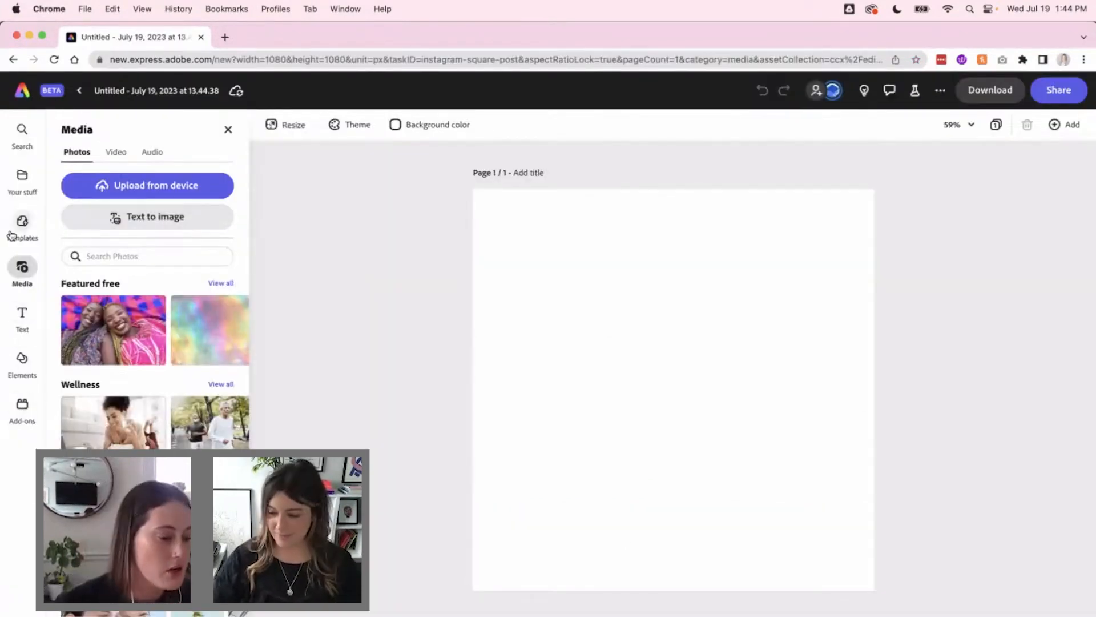
click(22, 177)
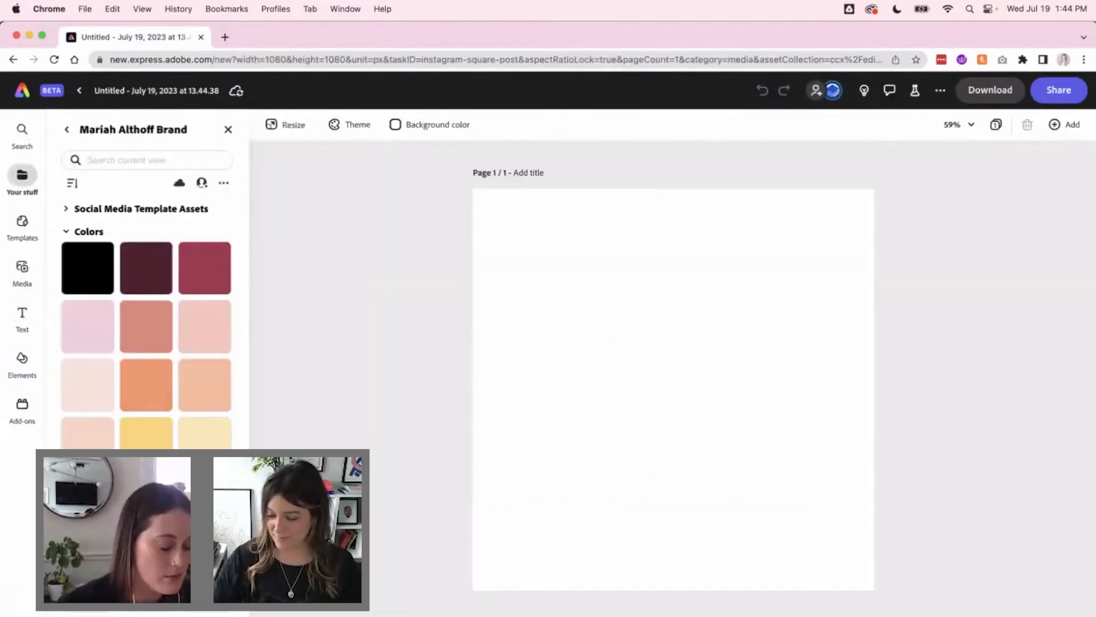
Step: Place the pink wave asset along the lower edge of the square page and fit it to the page width
drag(695, 399, 593, 576)
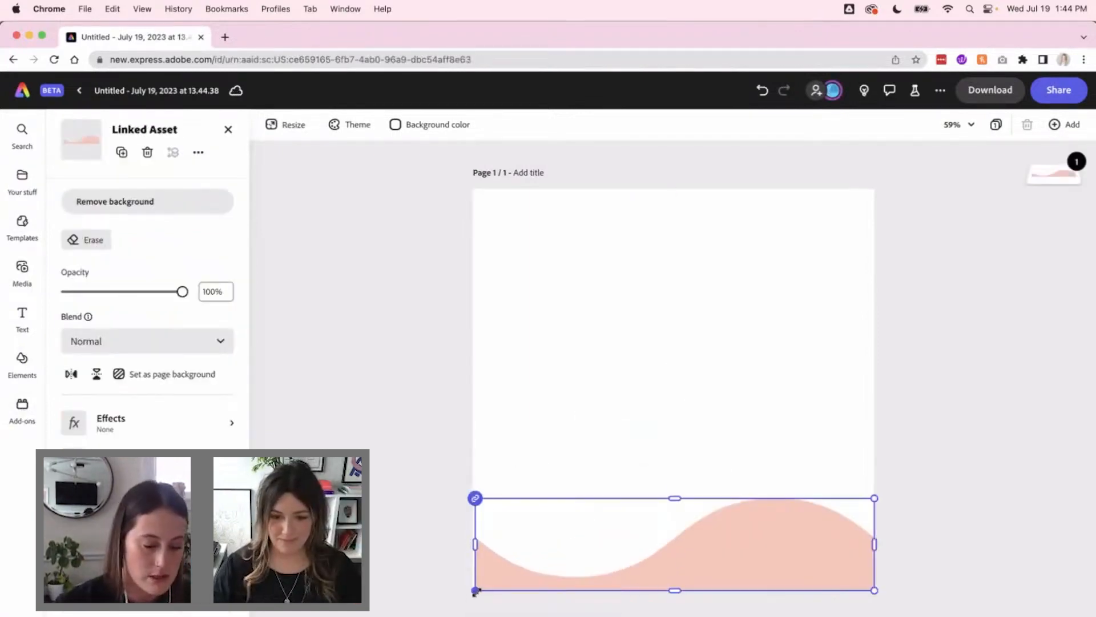
drag(476, 591, 473, 592)
click(644, 344)
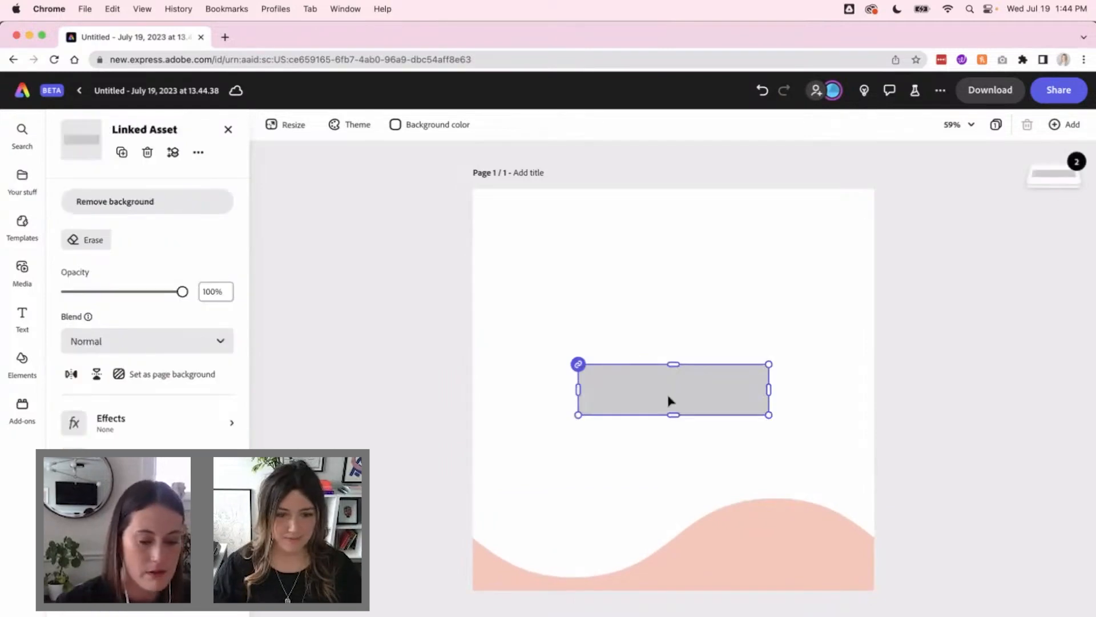
Step: Scale down the profile handle asset in the page's upper-left corner and the SWIPE arrow asset on the wave crest
drag(704, 393, 611, 229)
drag(683, 251, 568, 221)
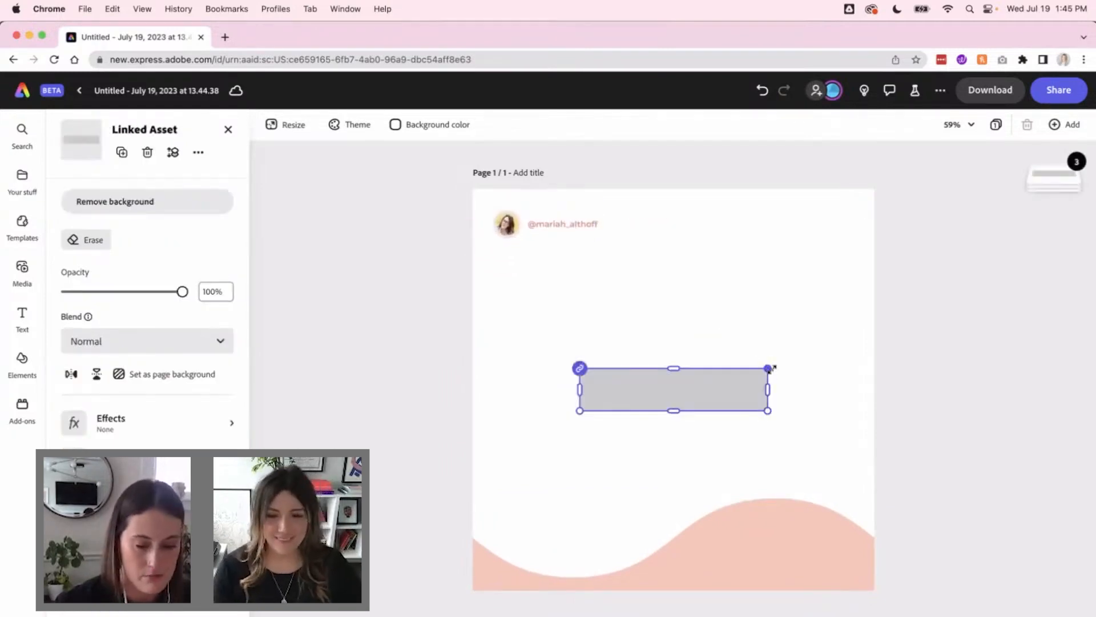
drag(770, 369, 667, 409)
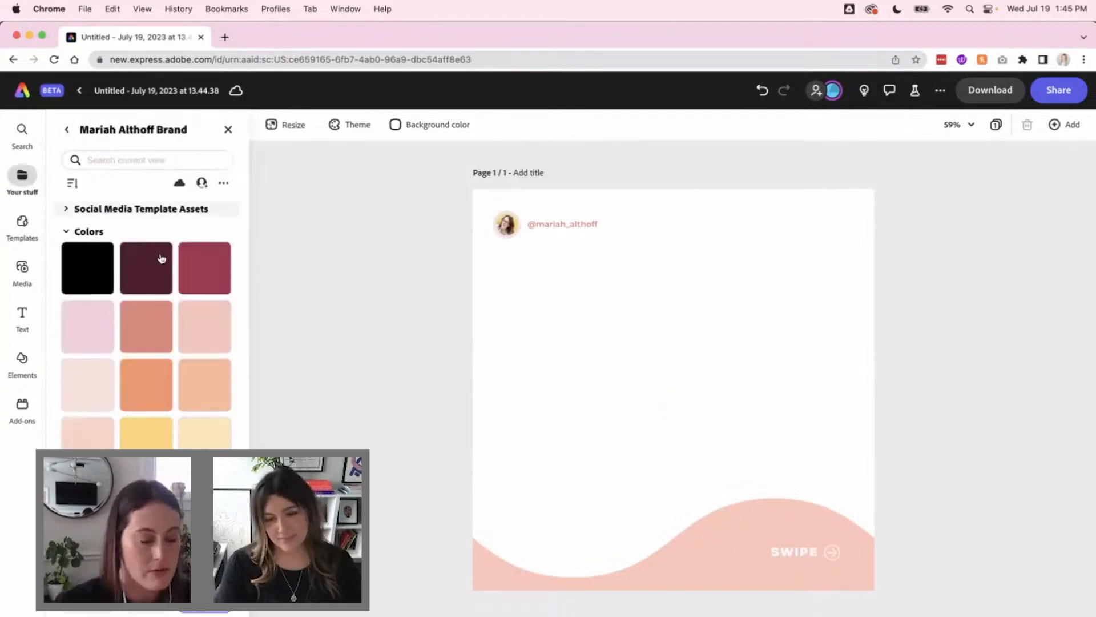
Step: Add pink Lorem ipsum body text in the middle of the square page
click(20, 317)
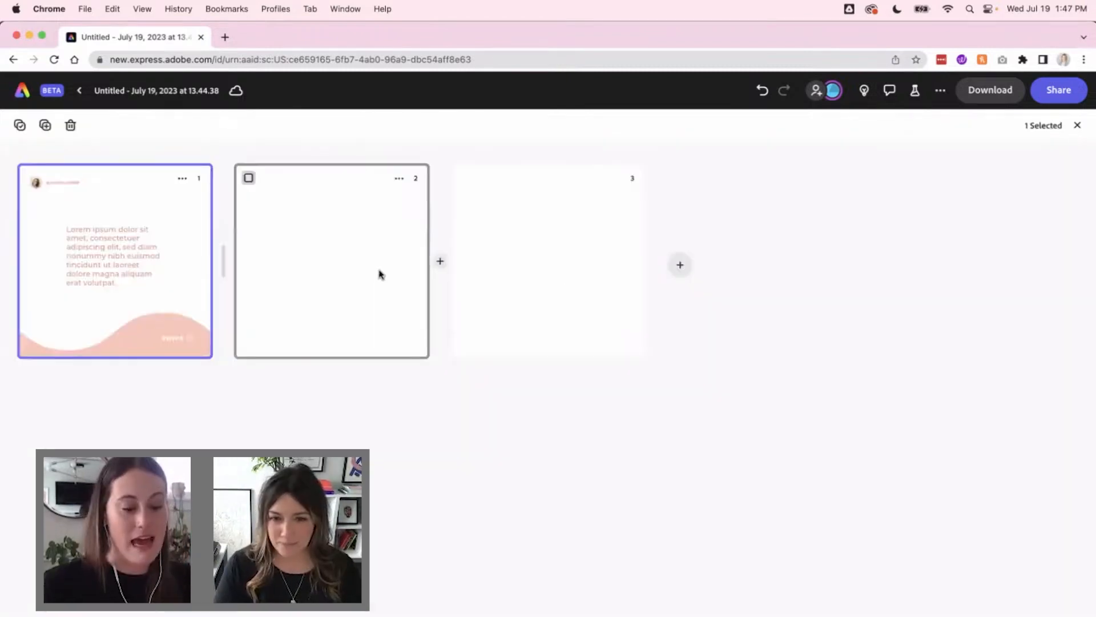
Step: Copy all elements of the first carousel page and paste them onto the blank second page
double_click(136, 256)
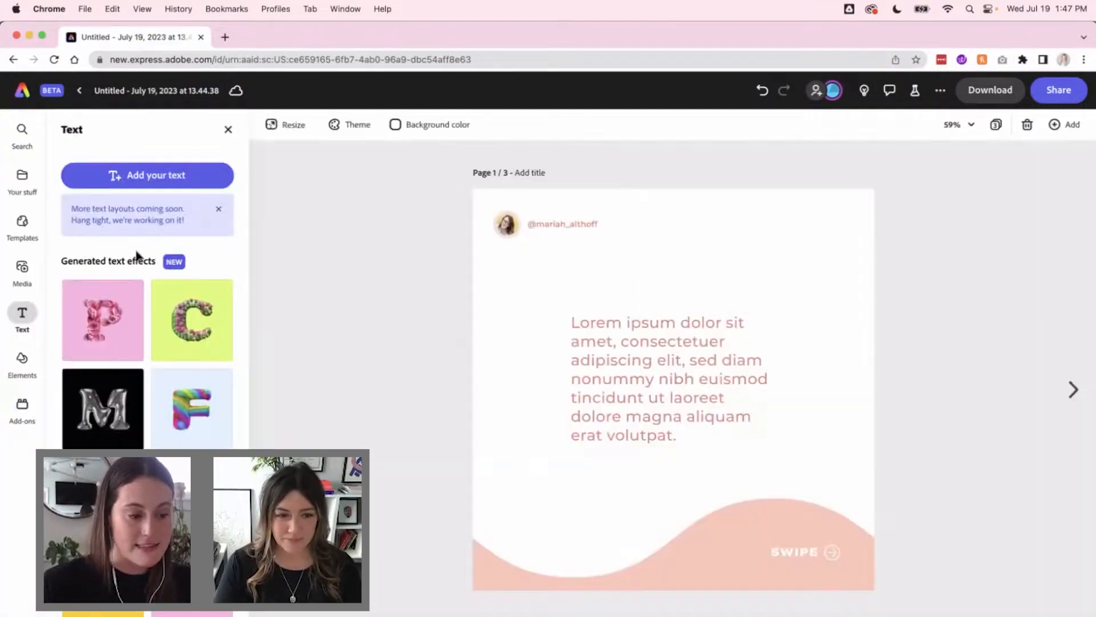
key(super+a)
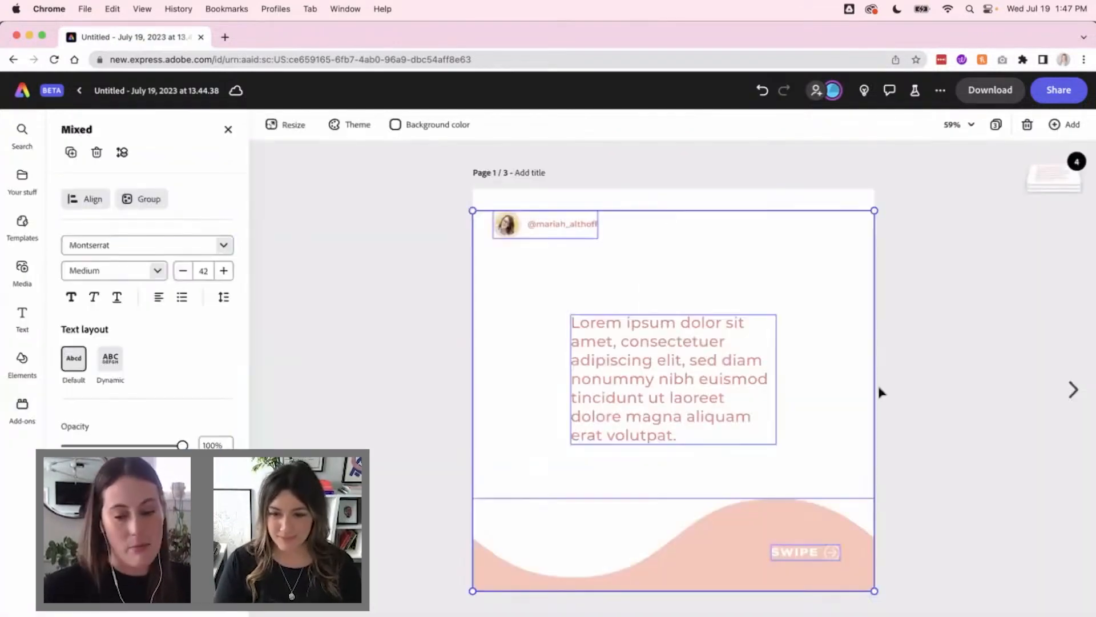
click(1077, 391)
key(super+v)
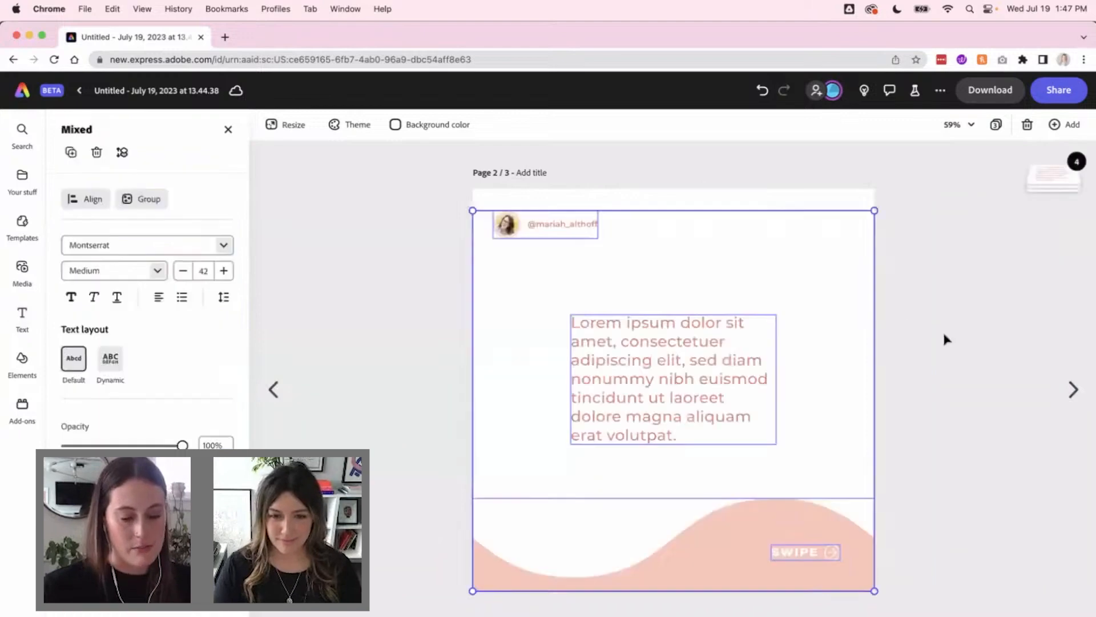
click(944, 331)
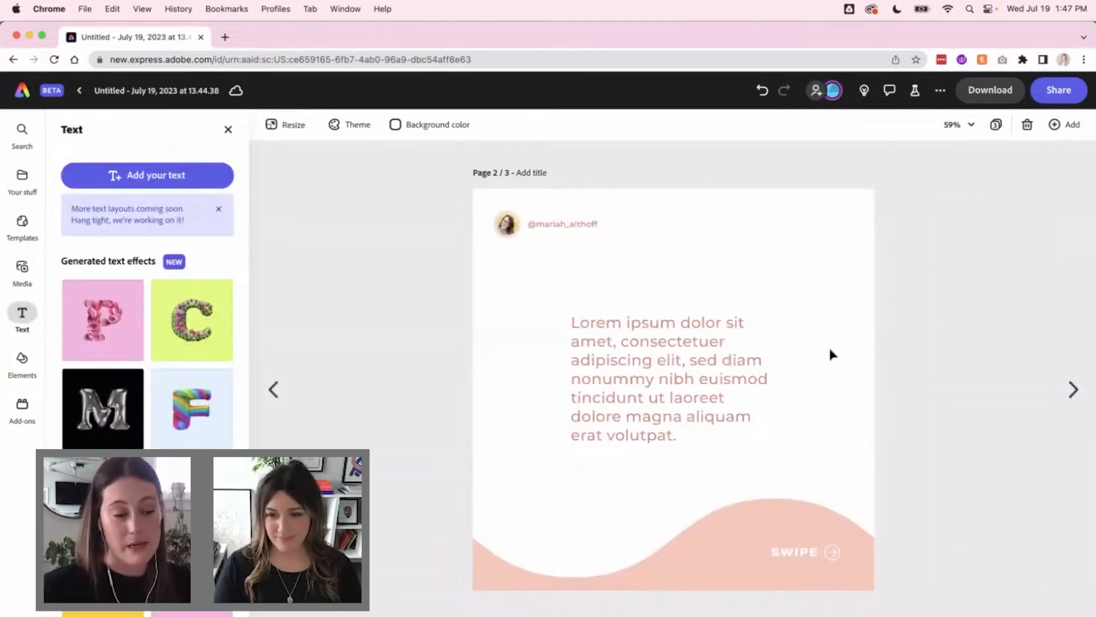
Step: Paste the copied profile handle, body text, wave and SWIPE arrow onto the blank third page
click(1073, 388)
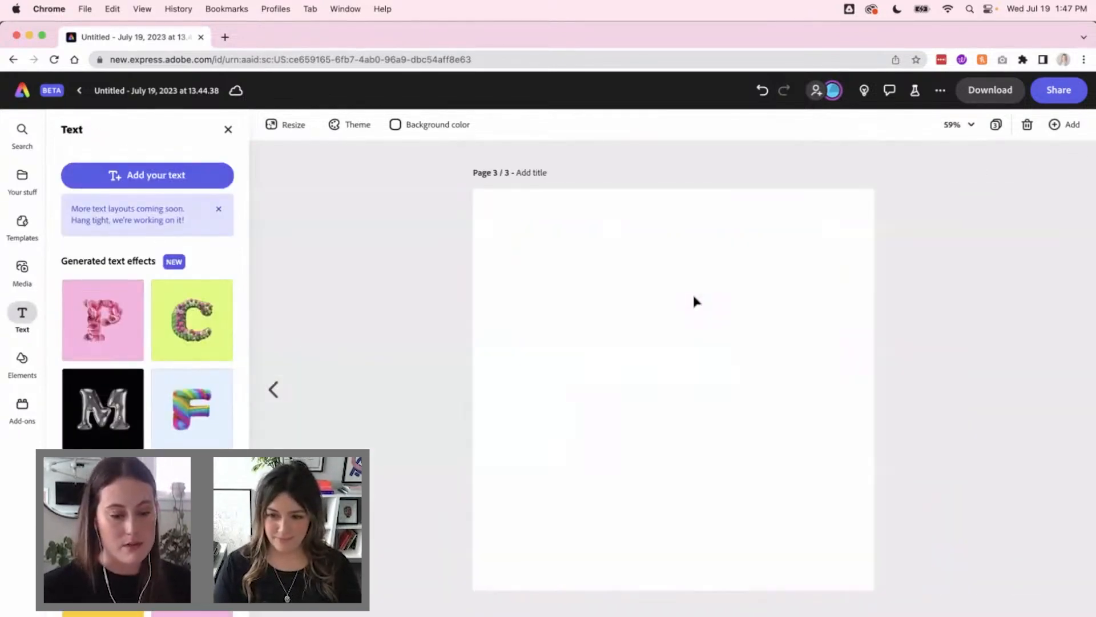
key(super+v)
click(832, 594)
click(815, 563)
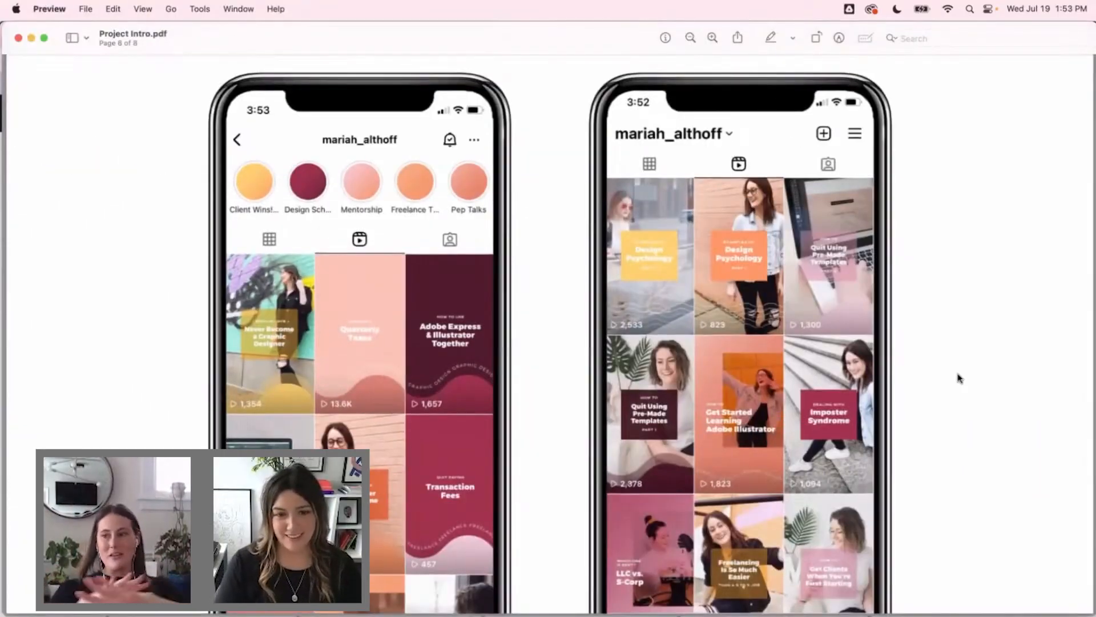
Step: Compare the earlier Instagram profile mockups with the branded Reels cover mockups in Project Intro.pdf in Preview
scroll(959, 378, up, 20)
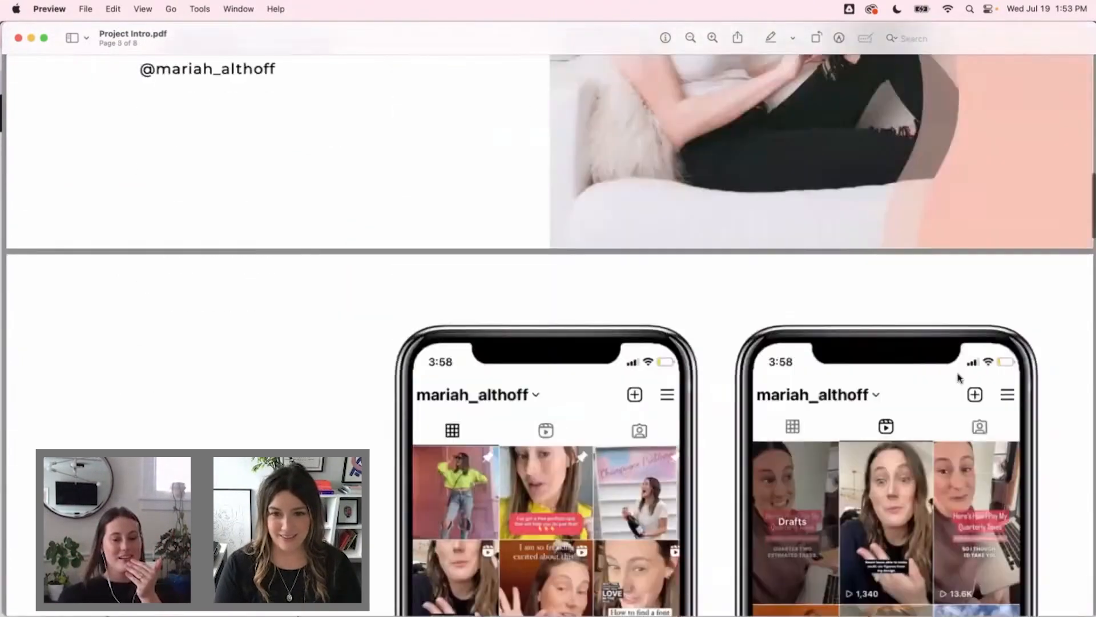
scroll(959, 378, down, 20)
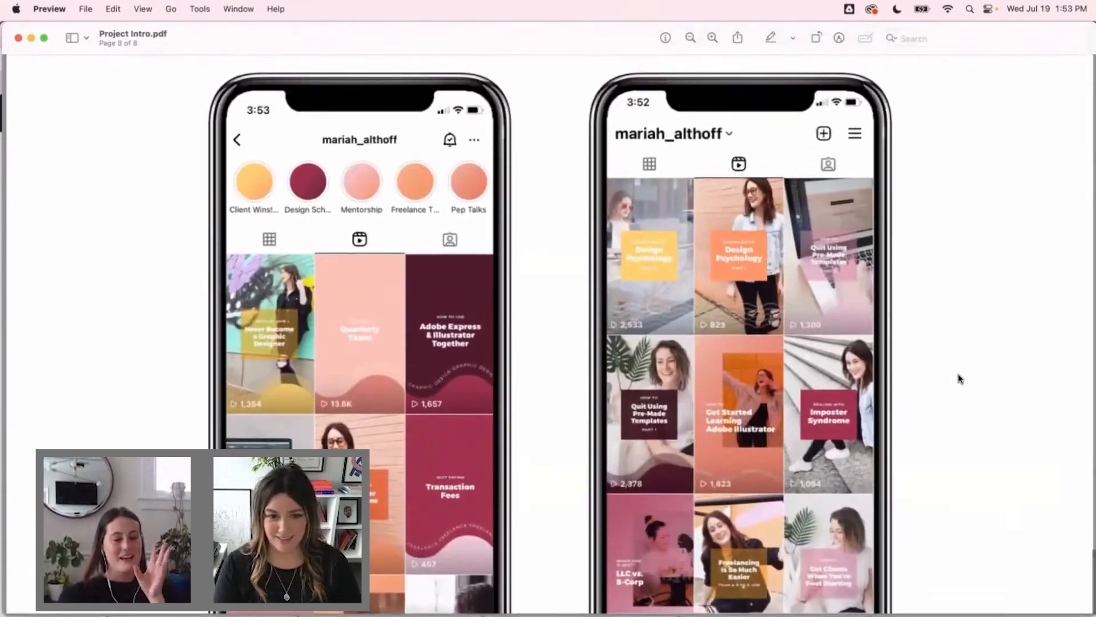